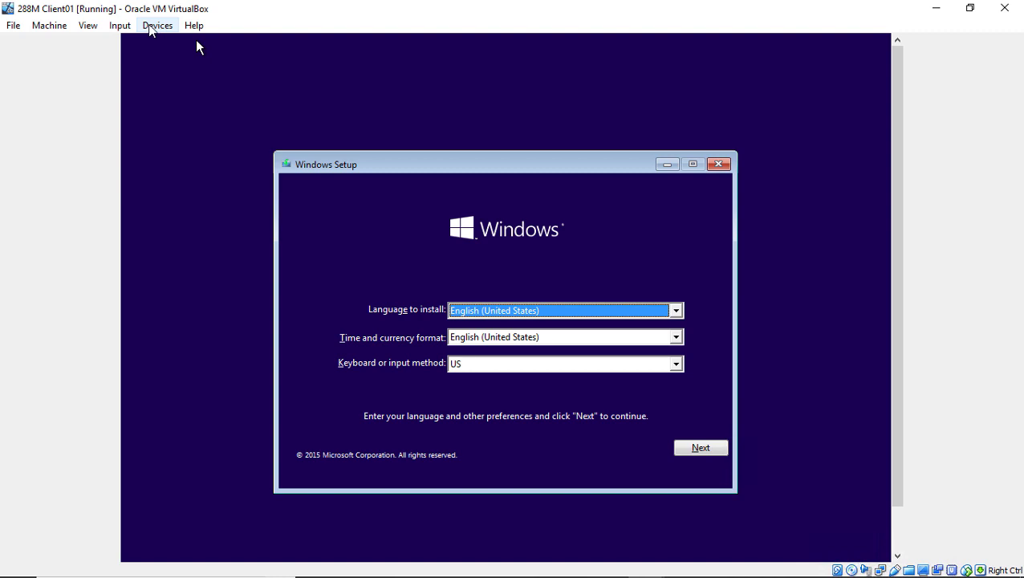
Step: Look over the virtual machine's device options, then dismiss them unchanged
click(150, 28)
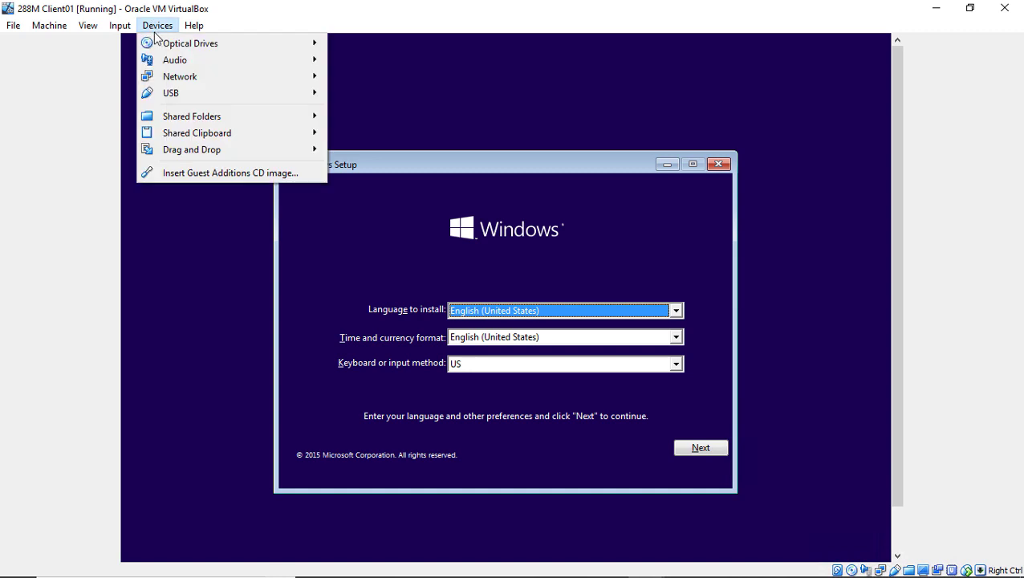
mouse_move(166, 45)
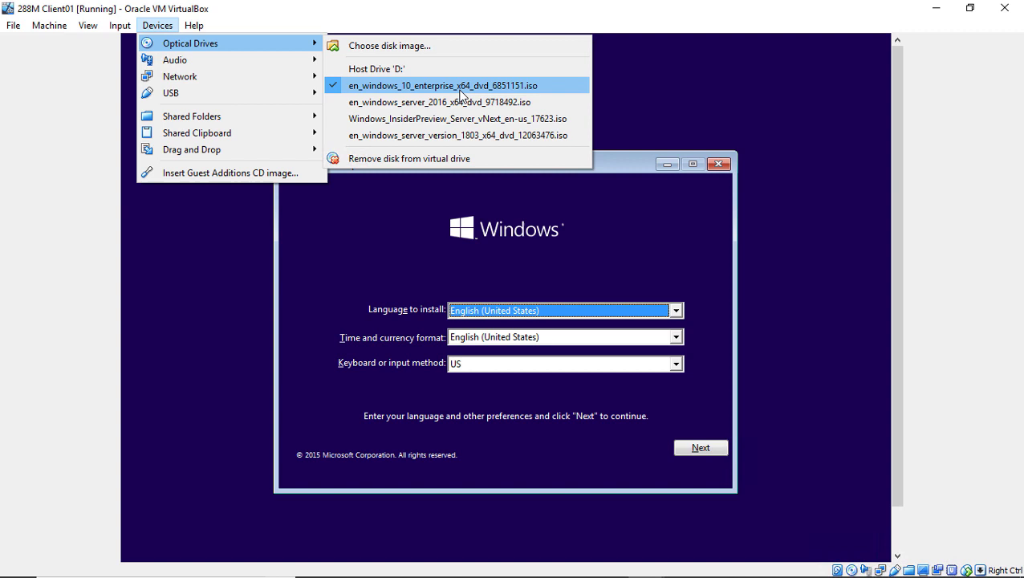
key(Escape)
key(Escape)
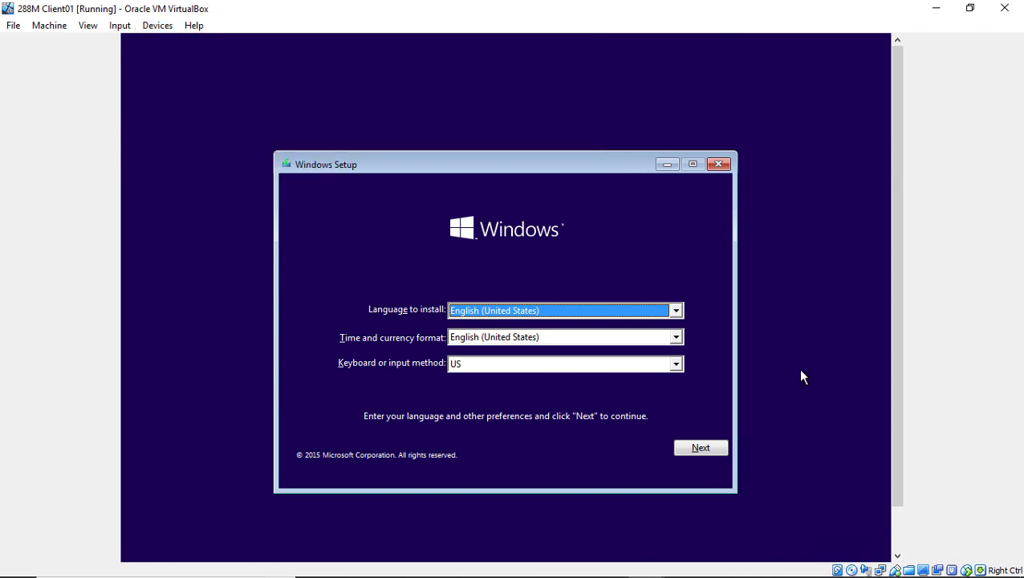
Step: Continue past the language page, then Repair your computer > Troubleshoot > Advanced options > Command Prompt
click(686, 454)
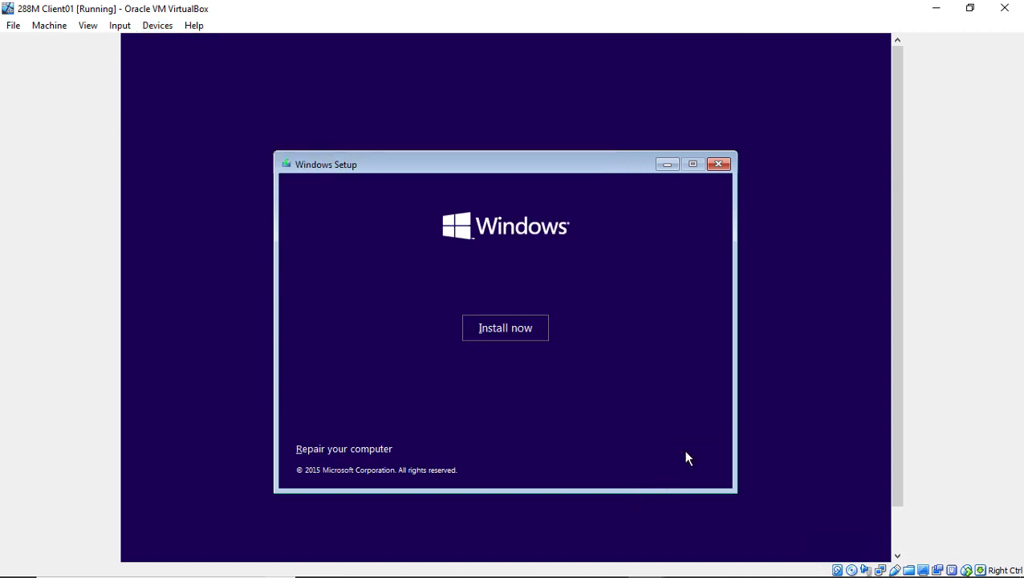
click(362, 452)
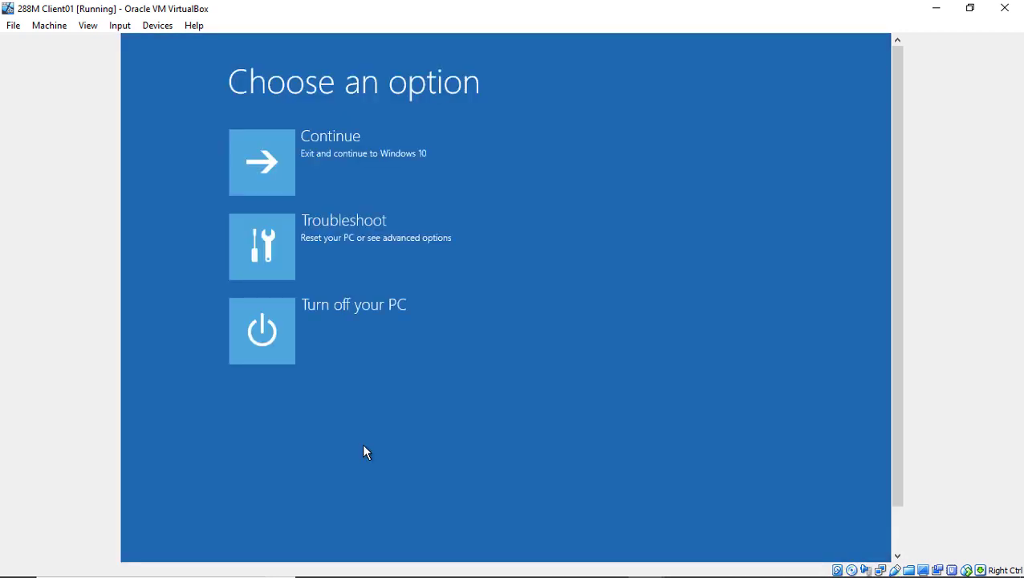
click(280, 260)
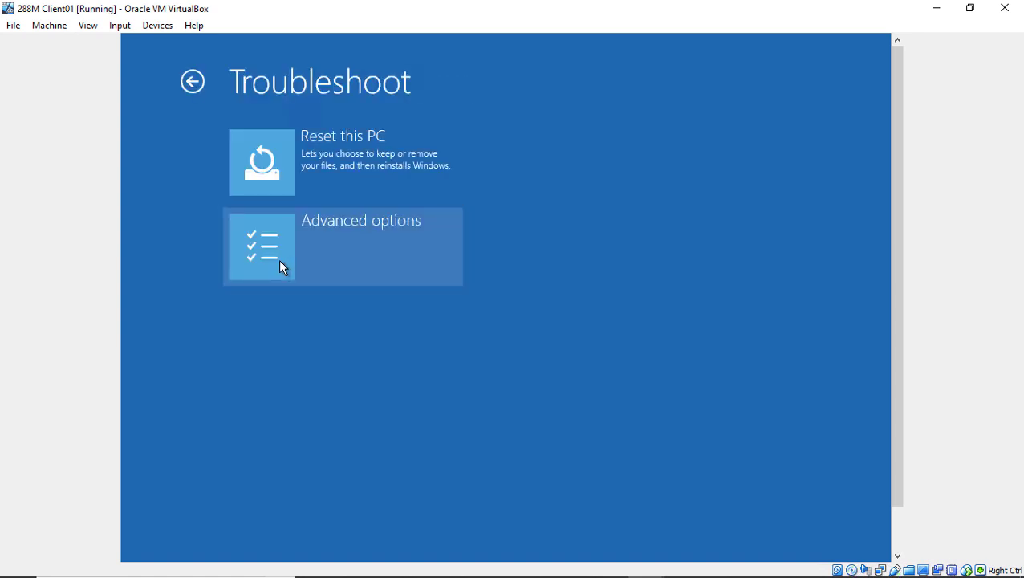
click(280, 260)
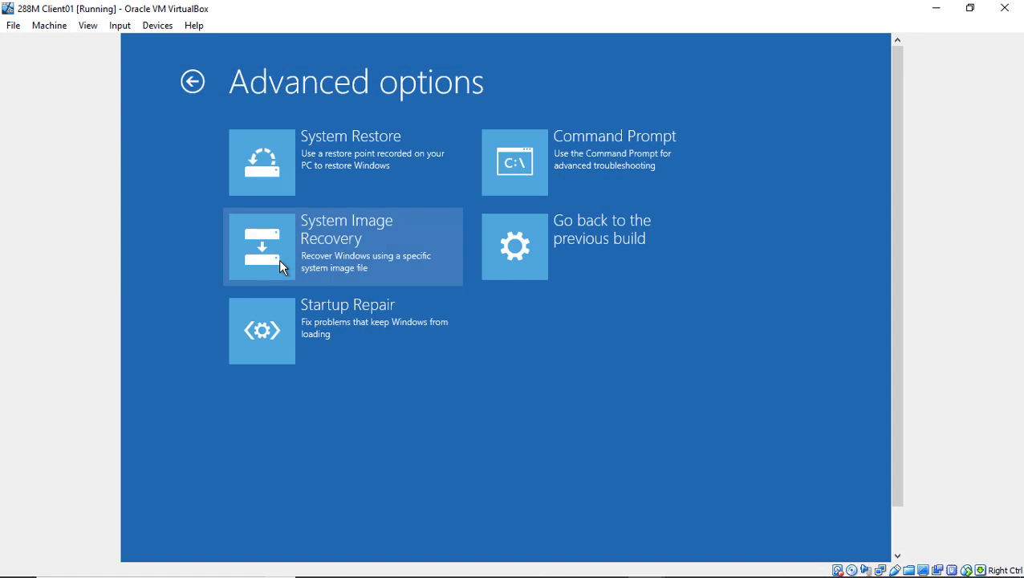
click(513, 178)
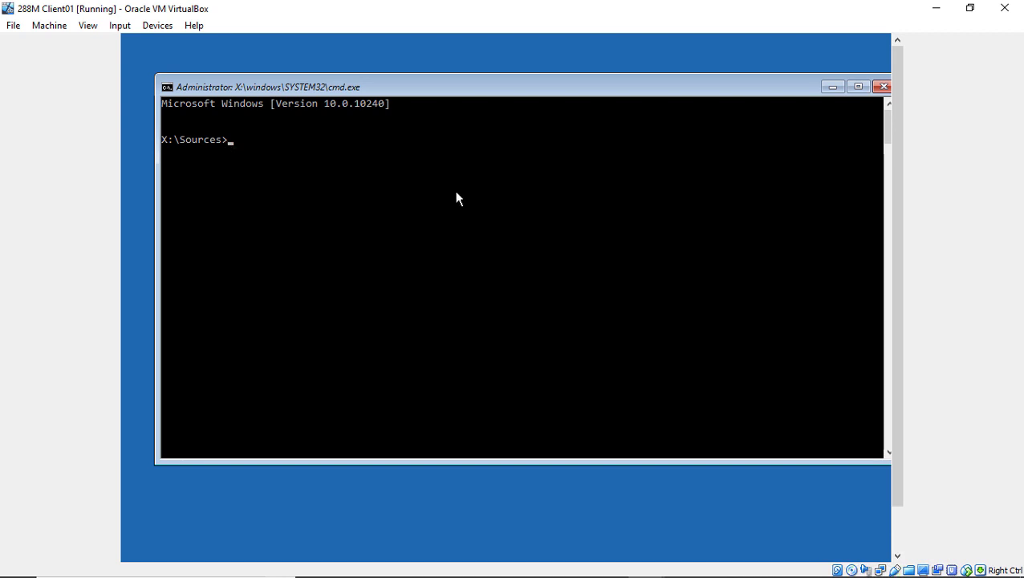
Step: Run bcdedit to list the boot configuration entries
text(bcdedit)
key(Return)
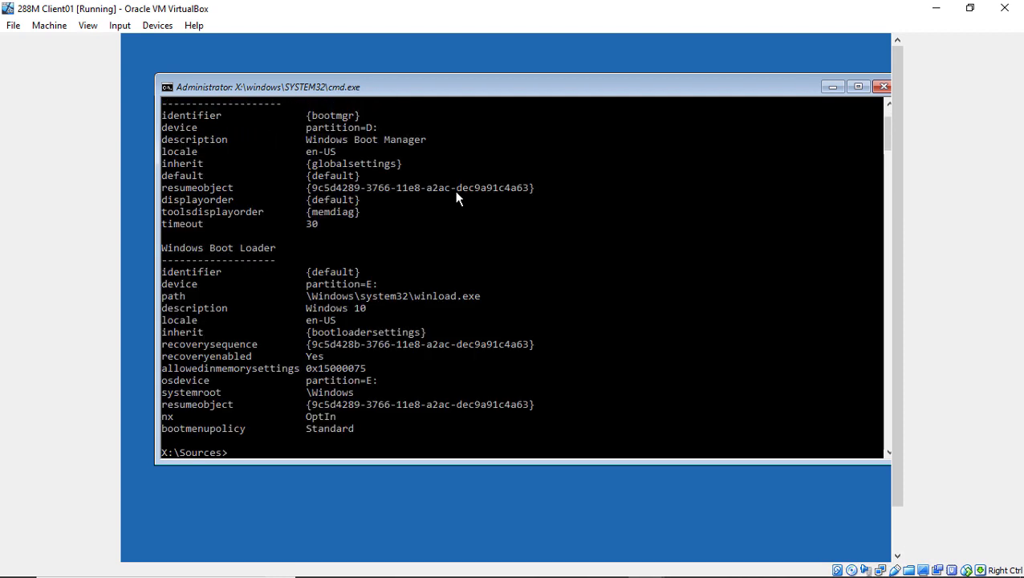
scroll(455, 190, up, 2)
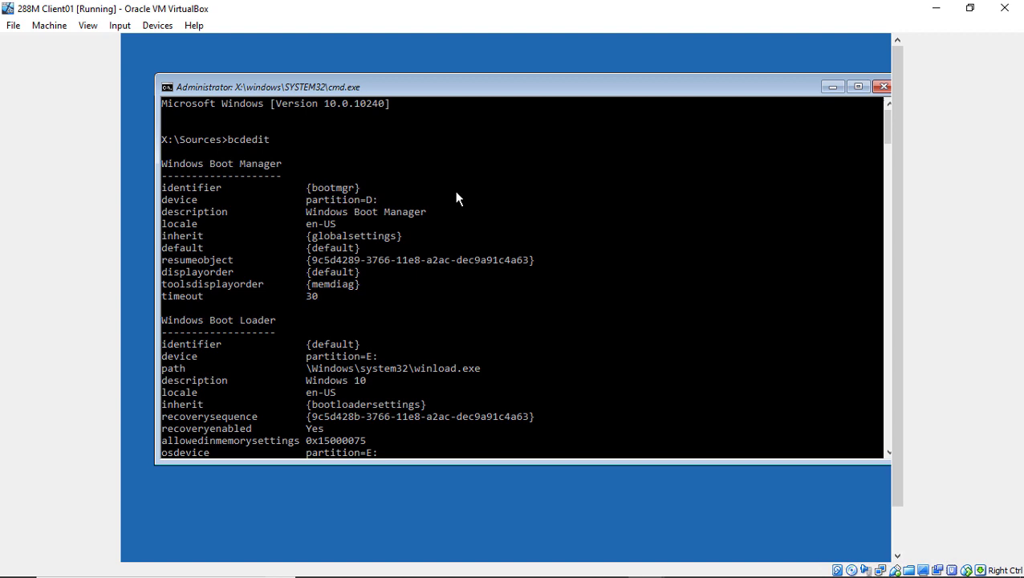
Step: Highlight the bcdedit command and the osdevice partition=E: and systemroot \Windows lines
double_click(263, 141)
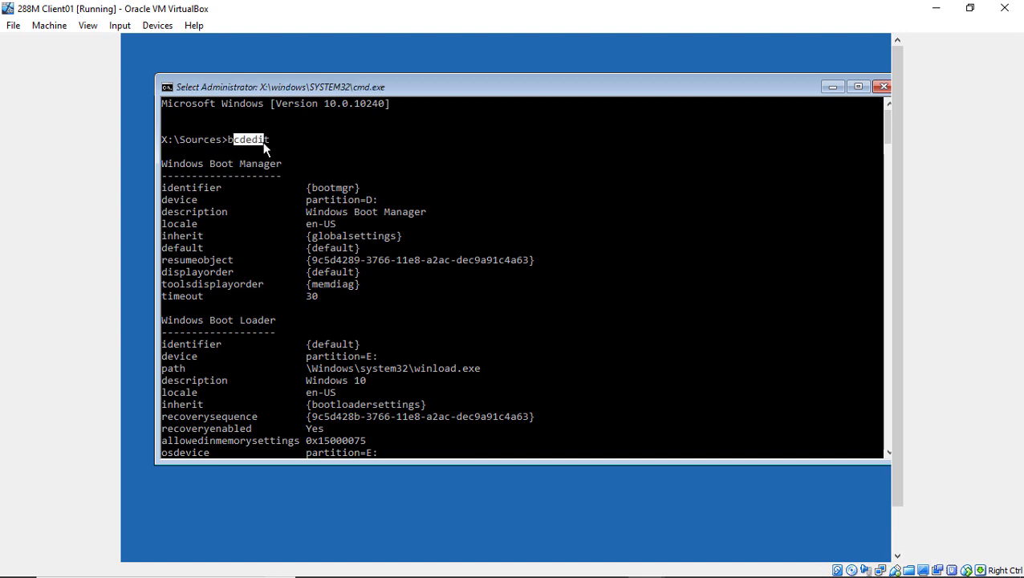
click(276, 139)
drag(277, 141, 228, 141)
scroll(486, 220, down, 3)
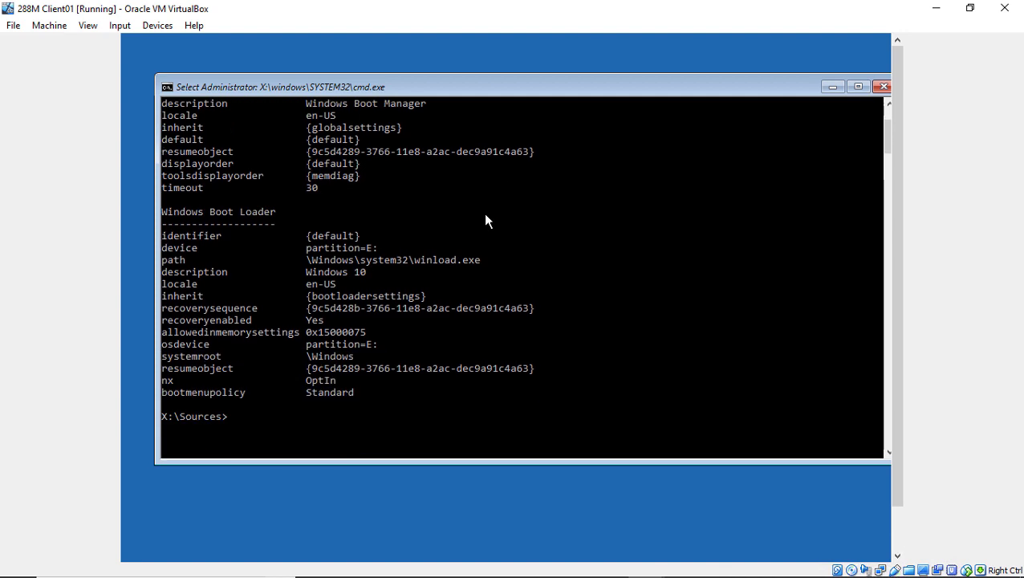
click(374, 356)
drag(161, 344, 431, 360)
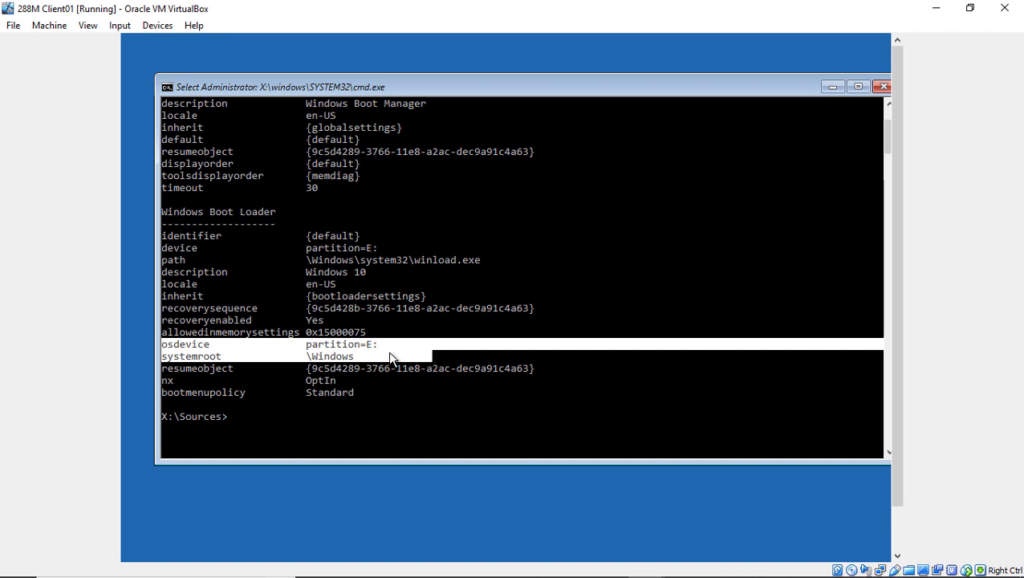
click(391, 357)
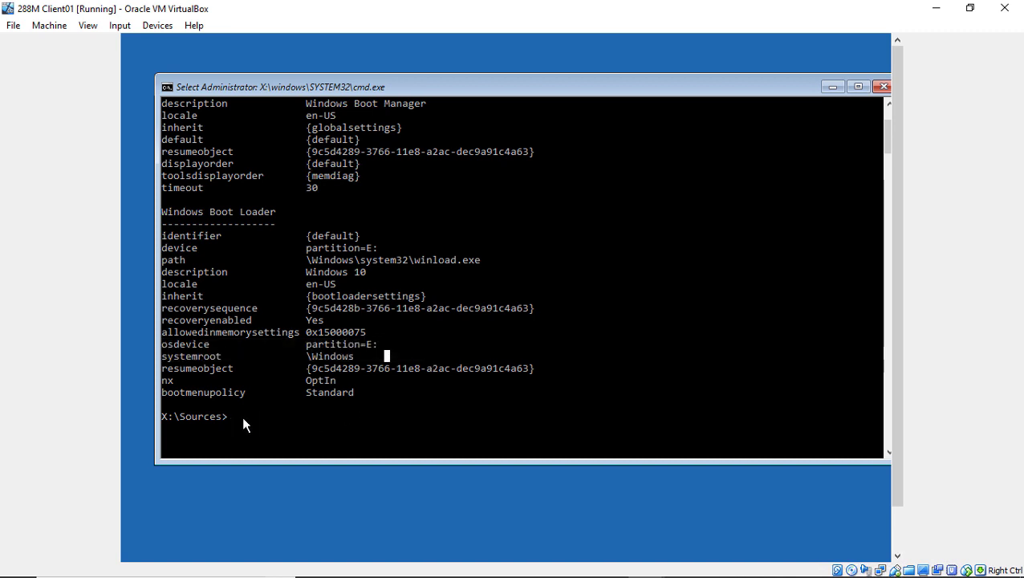
Step: Switch to drive E:, list its Windows, Users and Program Files folders, and enter regedit
text(e)
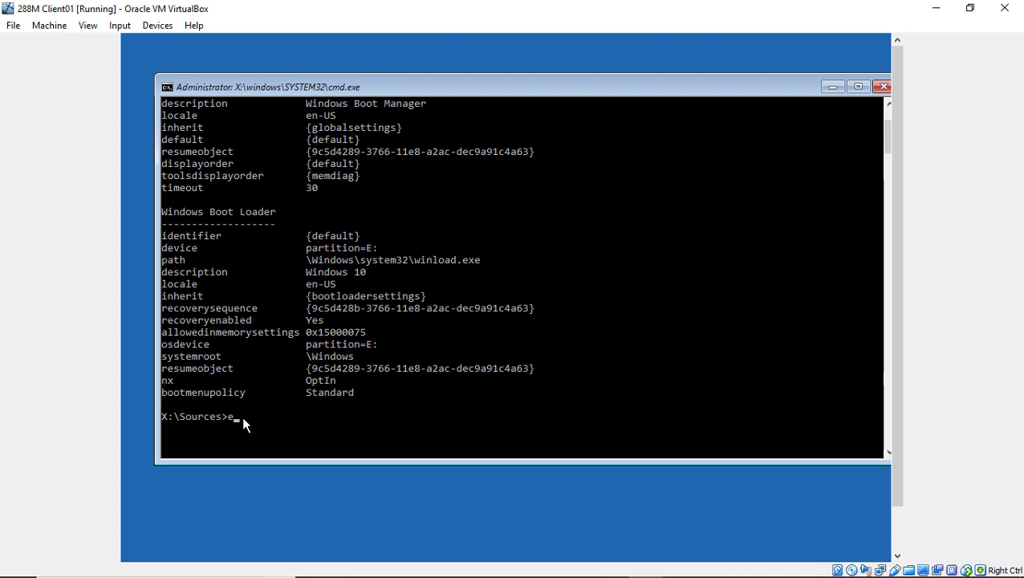
text(:)
key(Return)
text(dir)
key(Return)
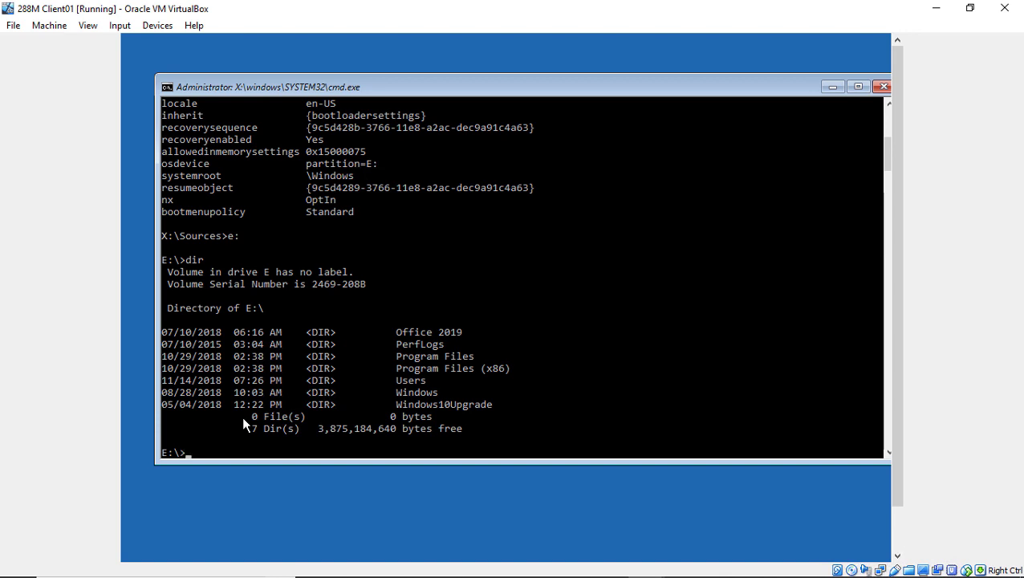
text(regedit)
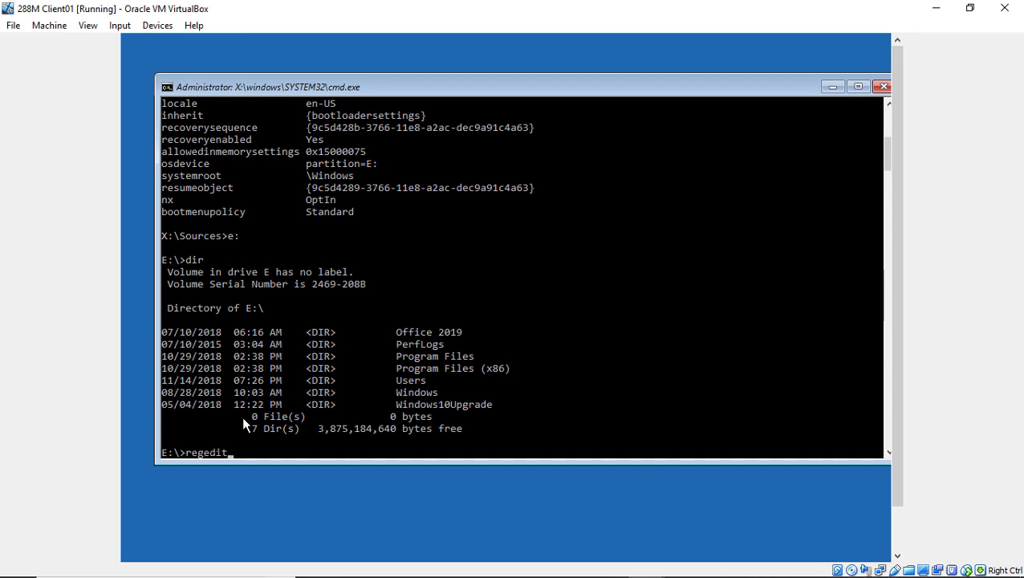
Step: Launch Registry Editor, maximize its window and make the VM fill the screen
key(Return)
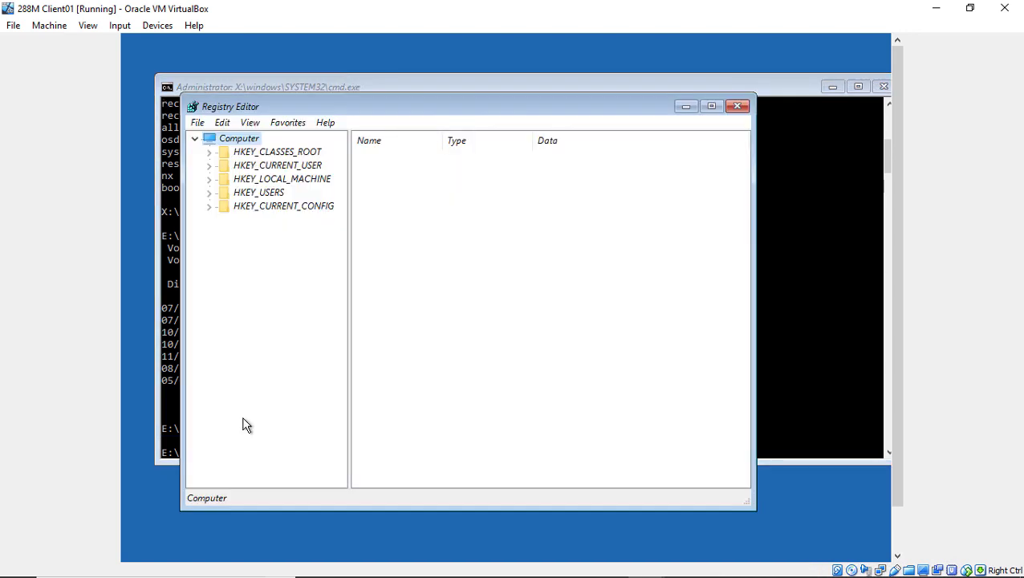
click(713, 107)
key(ctrl+f)
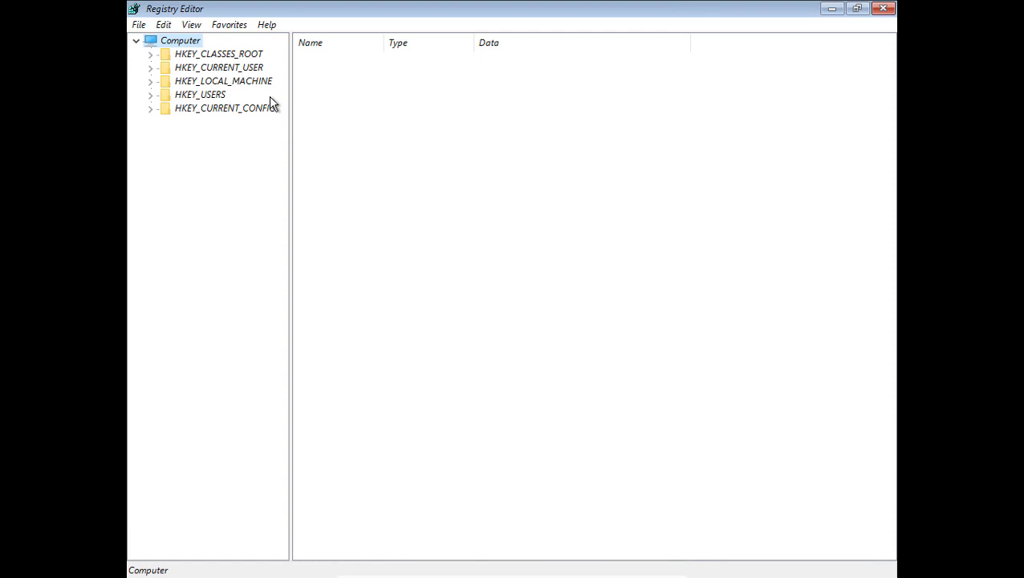
Step: Expand HKEY_USERS and browse .DEFAULT, S-1-5-18, S-1-5-19 and S-1-5-20, then check the File menu
double_click(196, 97)
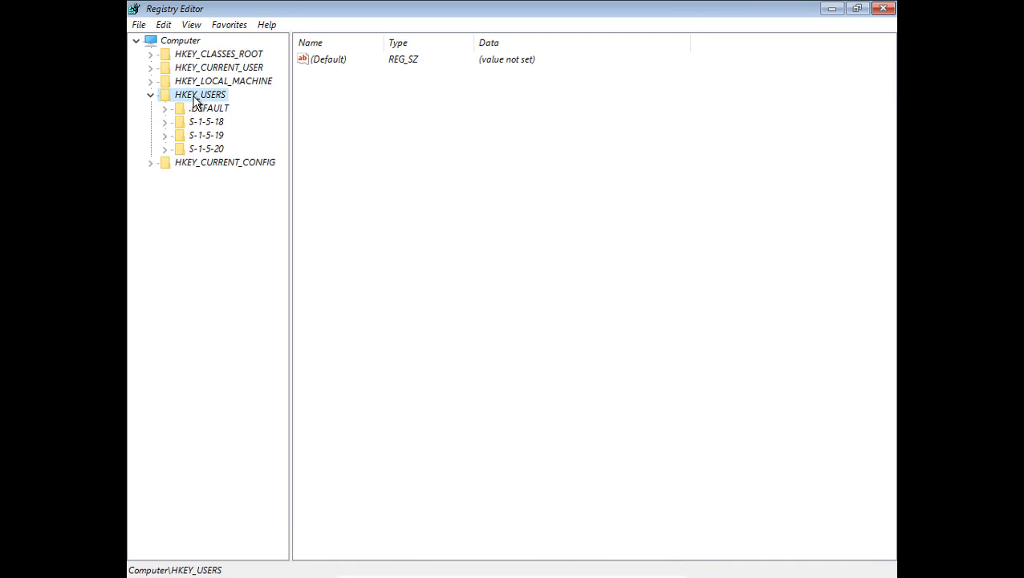
click(206, 112)
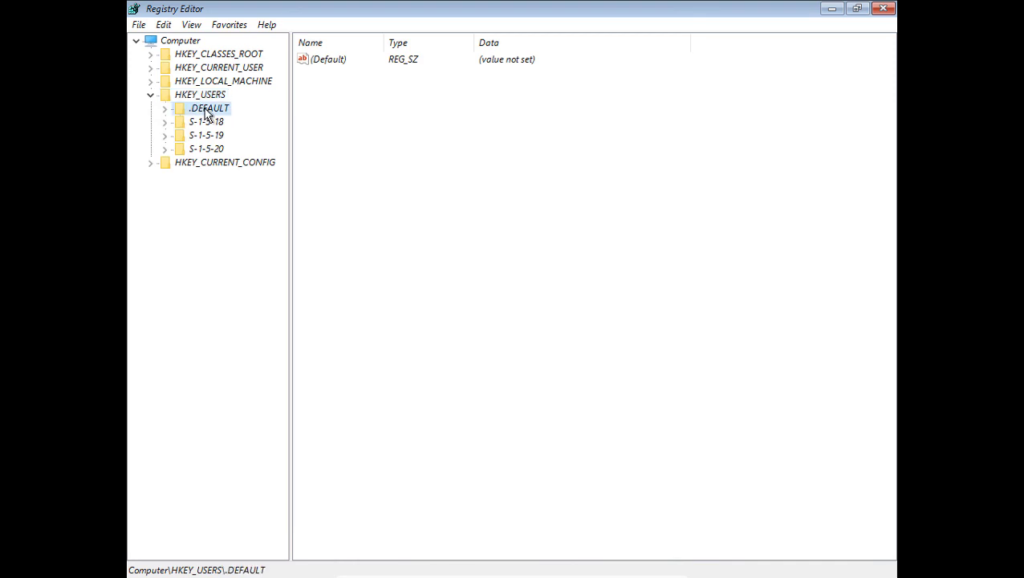
click(212, 124)
click(214, 134)
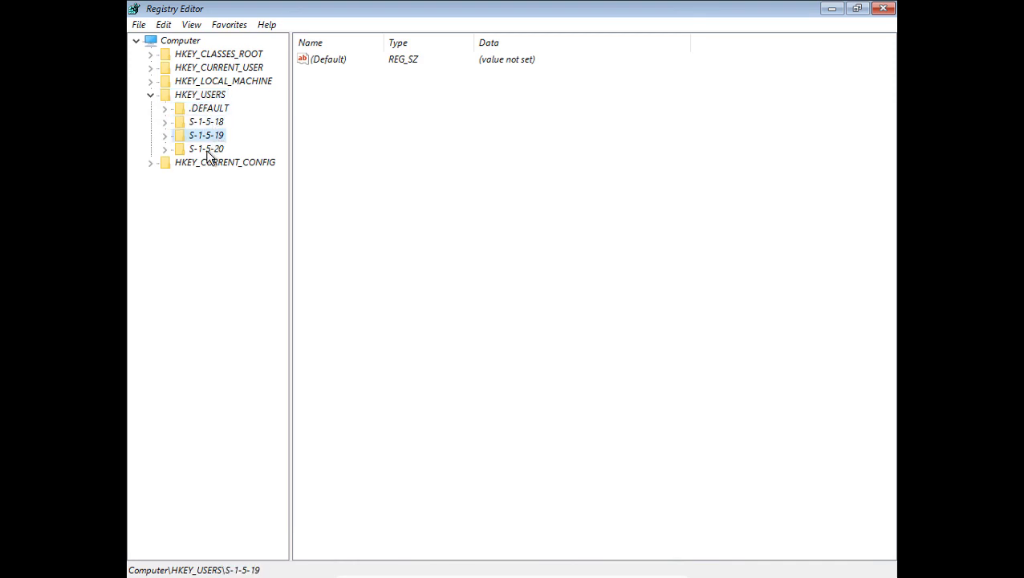
click(207, 149)
click(211, 136)
click(212, 123)
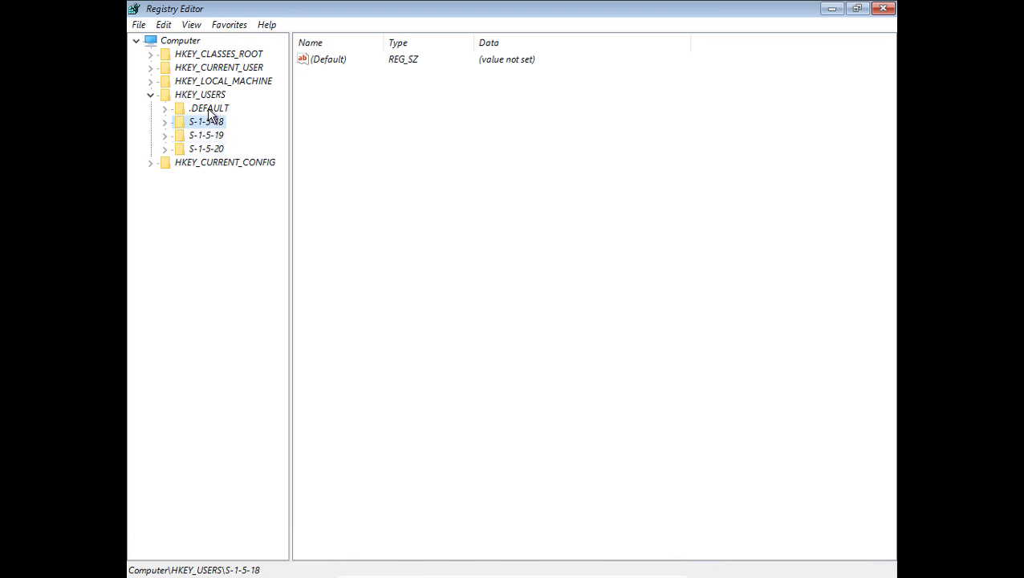
click(210, 111)
click(209, 96)
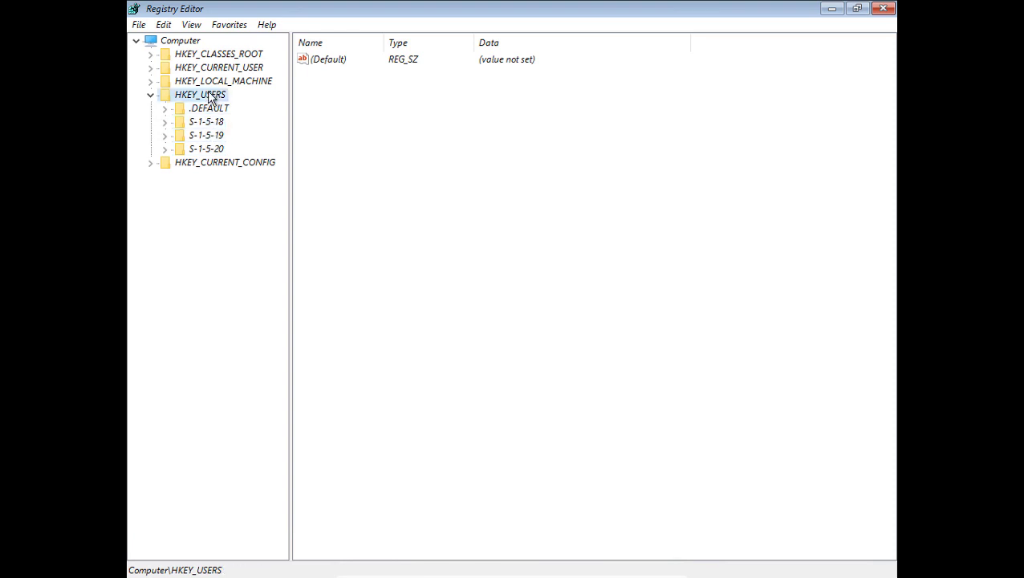
click(140, 26)
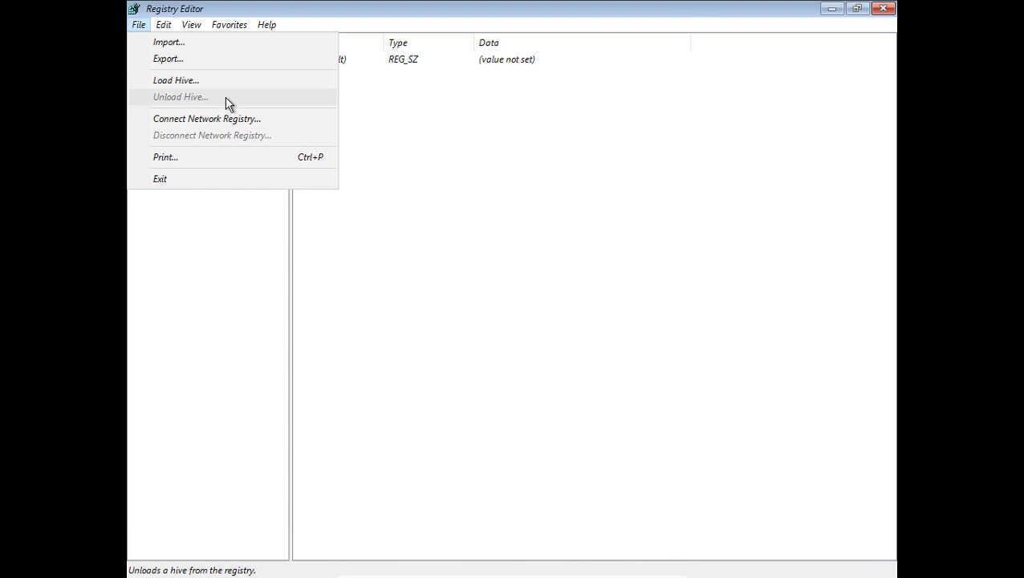
click(206, 223)
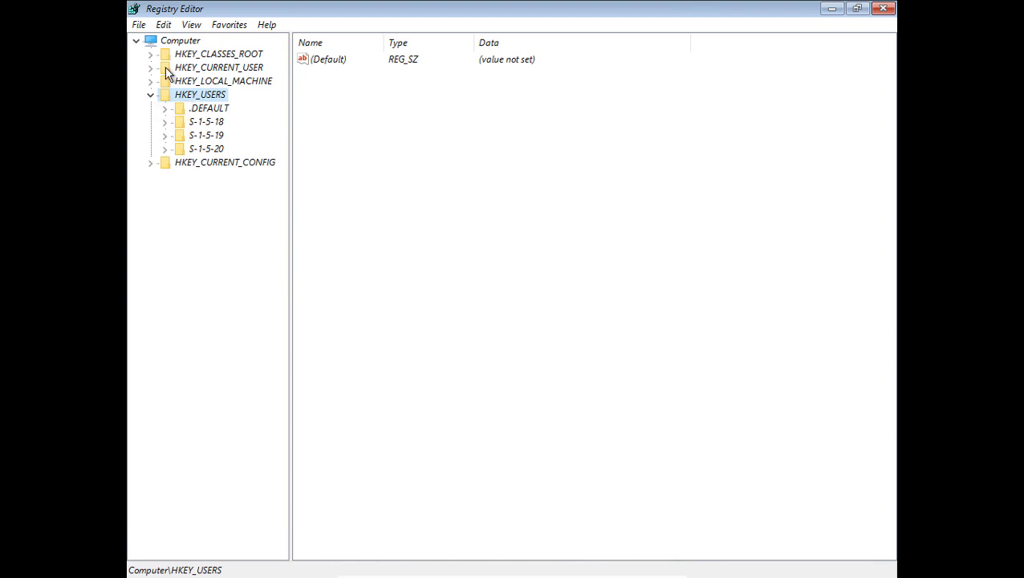
Step: Start File > Load Hive... and open Local Disk (E:) in the file browser
click(139, 25)
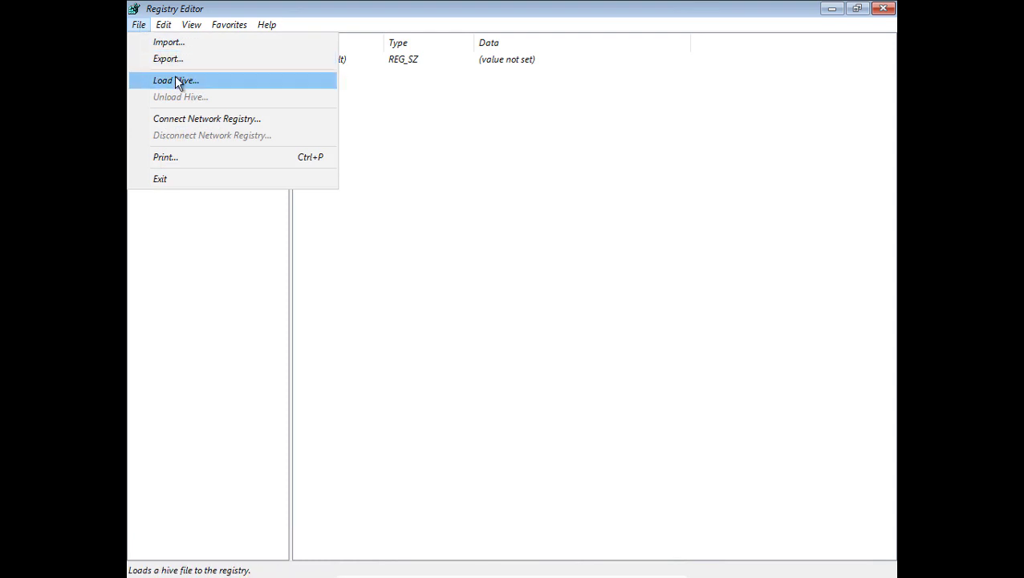
click(176, 80)
scroll(511, 138, down, 2)
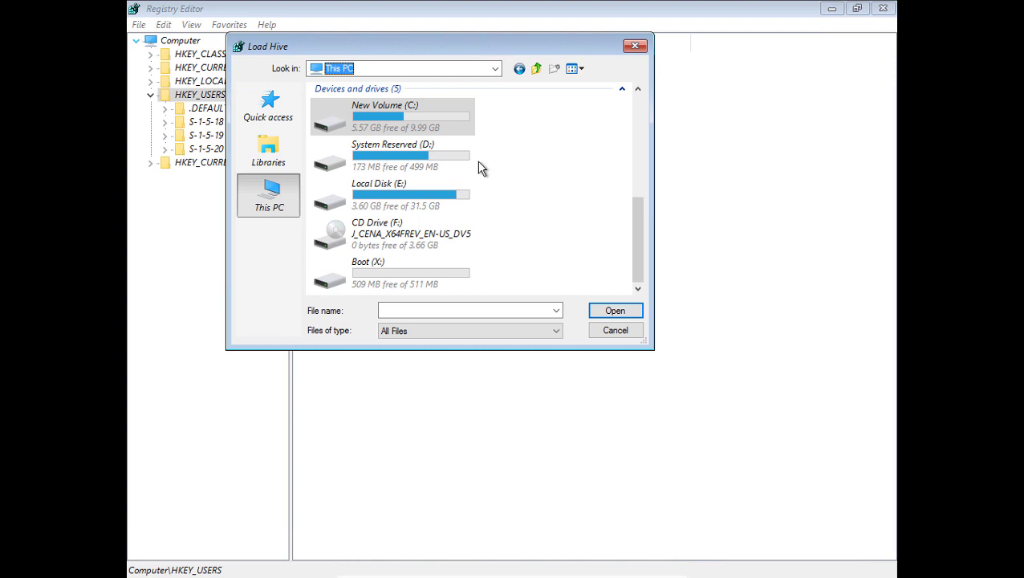
double_click(425, 194)
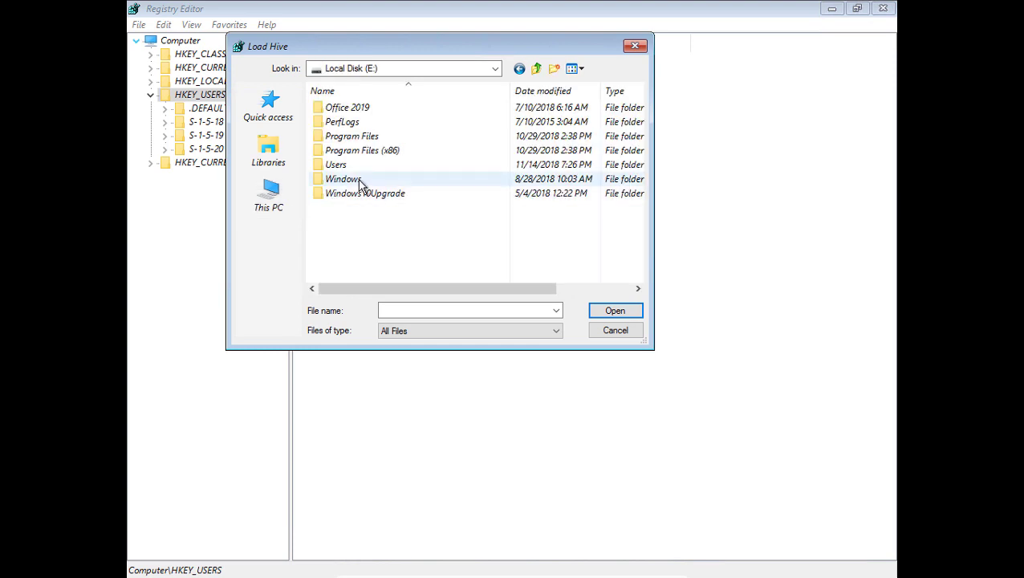
Step: Browse into Windows > System32 > config to list the SAM, SYSTEM and SOFTWARE hives
double_click(360, 181)
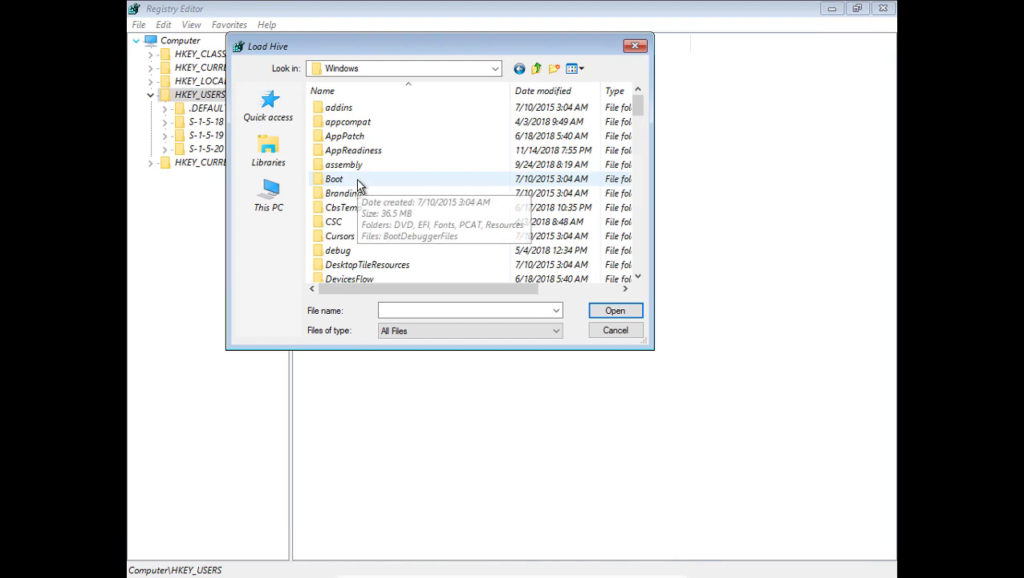
click(361, 194)
key(s)
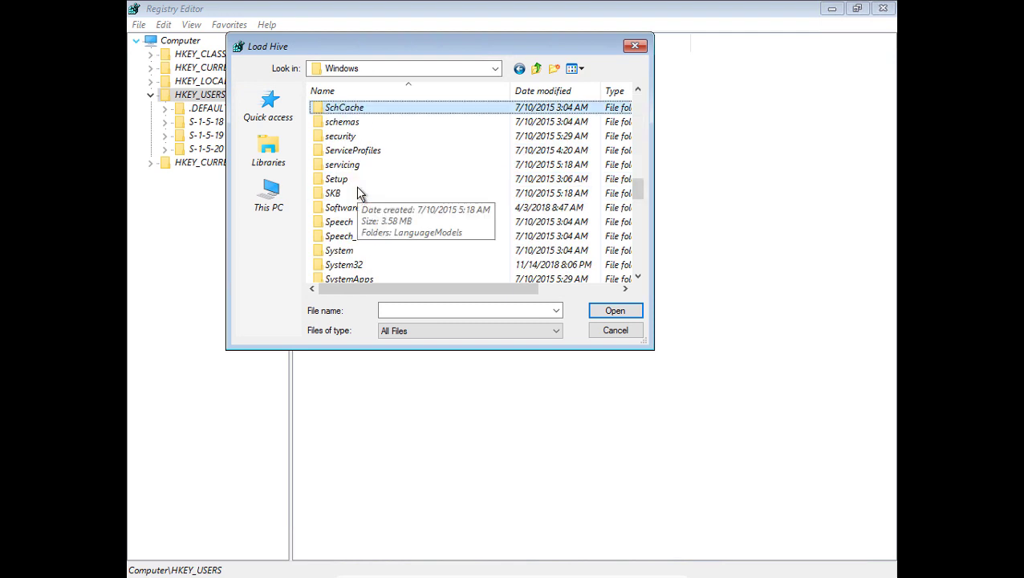
scroll(359, 193, down, 2)
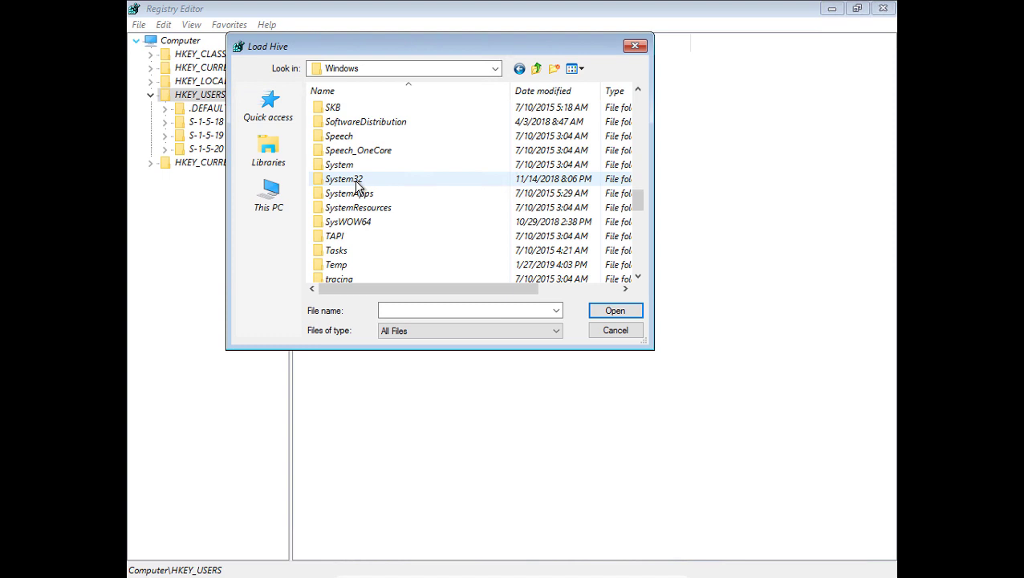
click(358, 182)
double_click(357, 182)
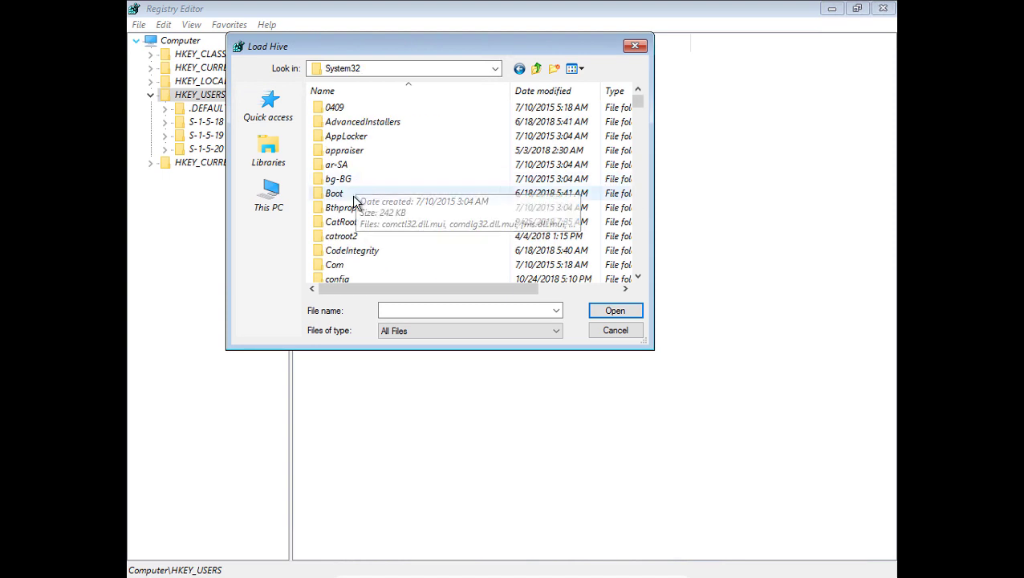
scroll(345, 227, down, 1)
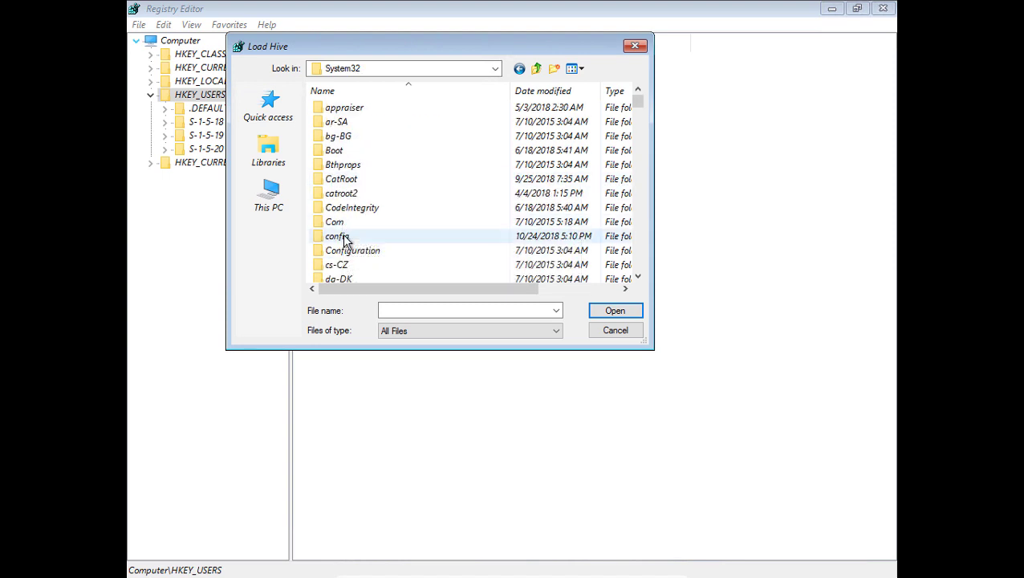
double_click(344, 237)
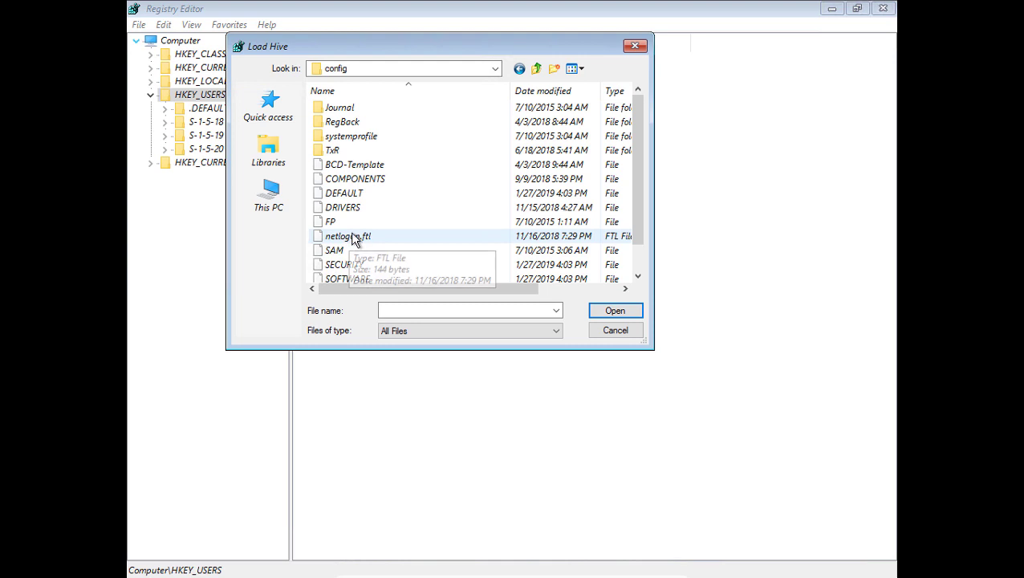
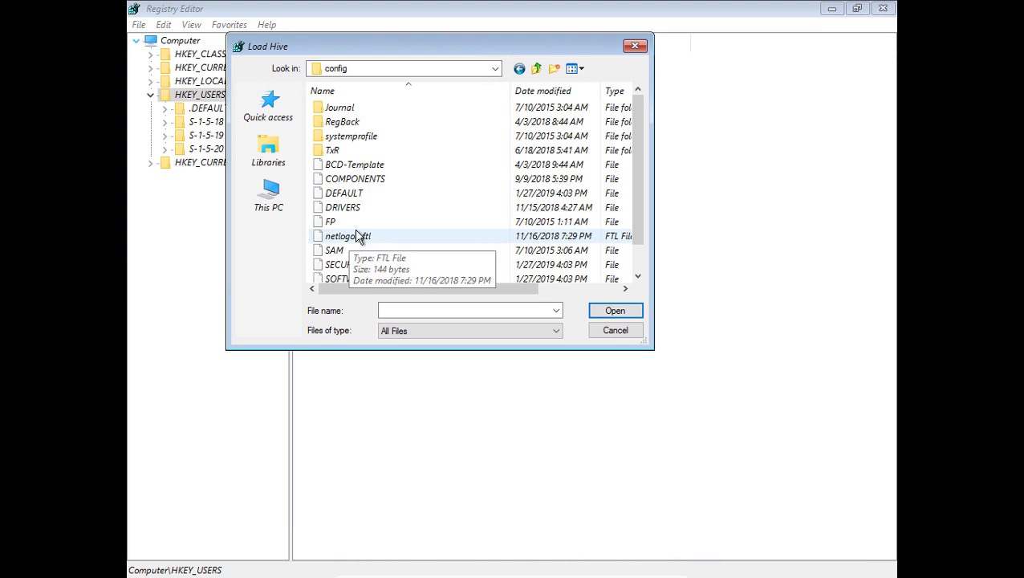
Step: Load the offline SOFTWARE hive from the config folder under HKEY_USERS with key name 'Repair'
click(640, 259)
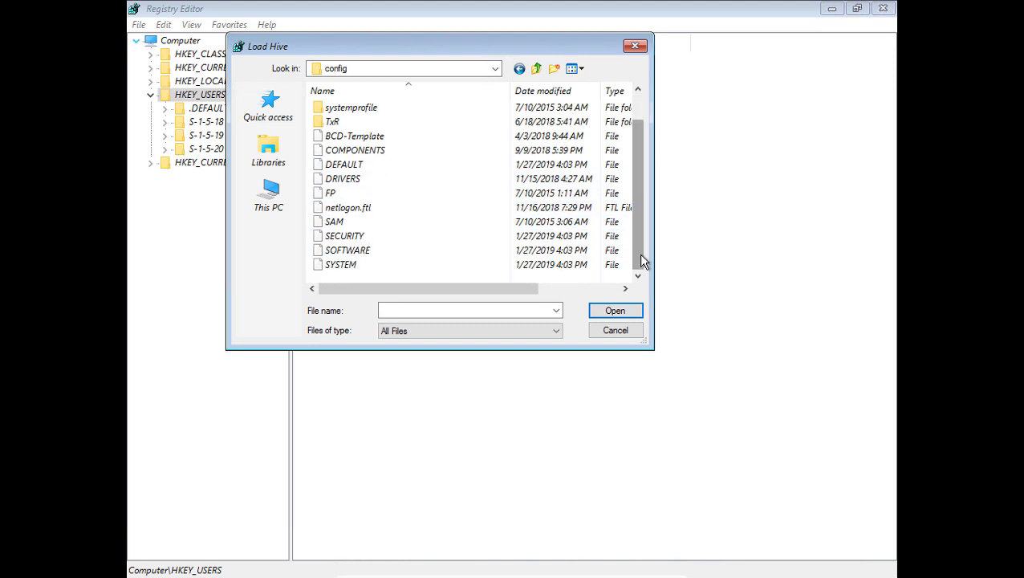
click(351, 252)
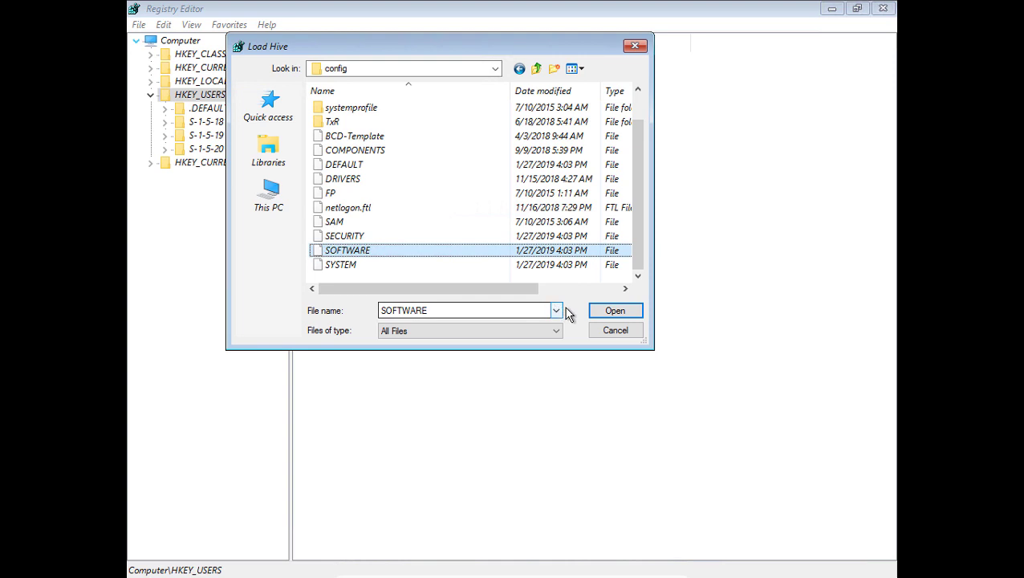
click(595, 315)
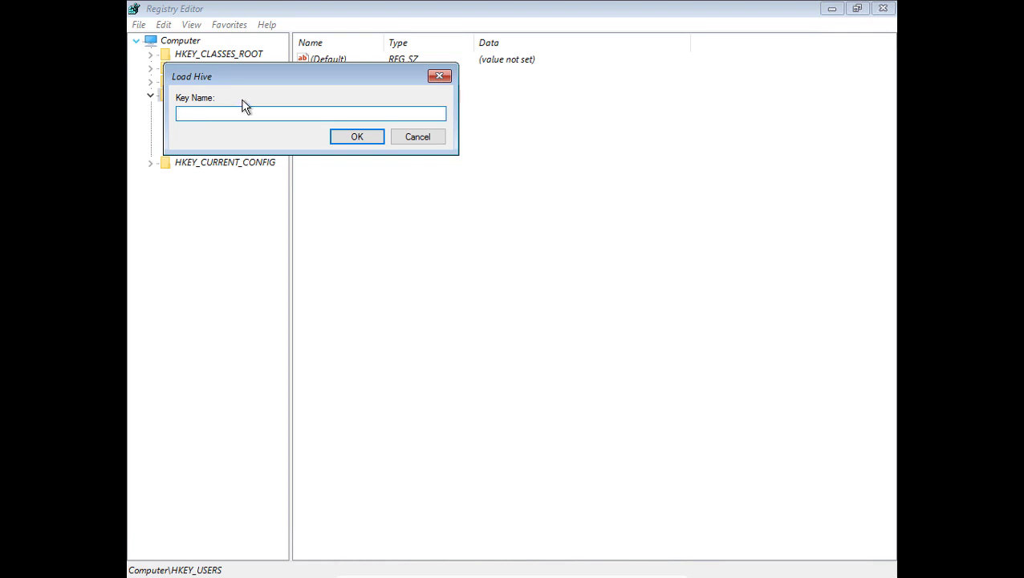
text(Repair)
click(354, 138)
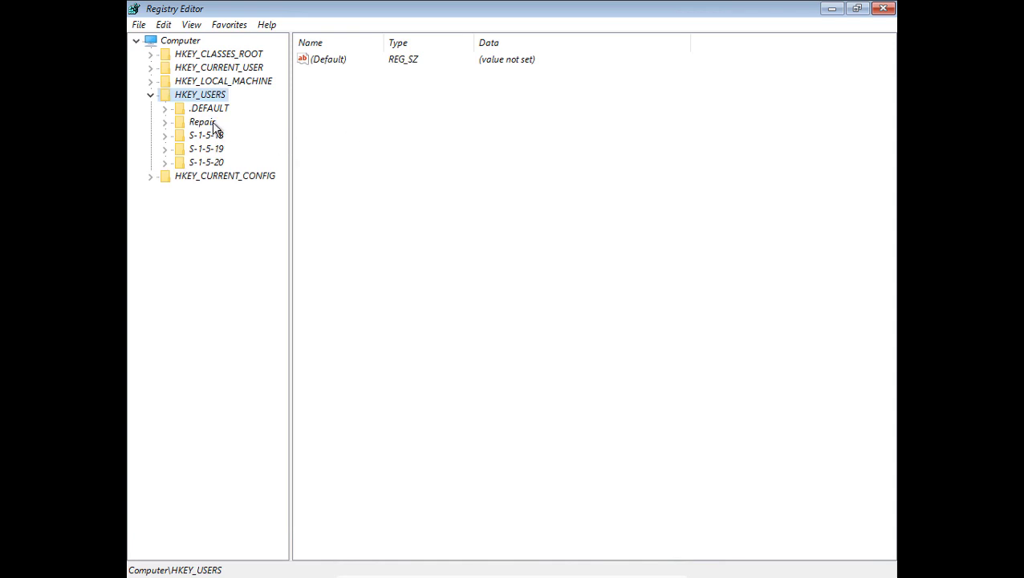
Step: Expand Repair, then Microsoft, then Windows NT, widening the key tree to show full names
click(205, 123)
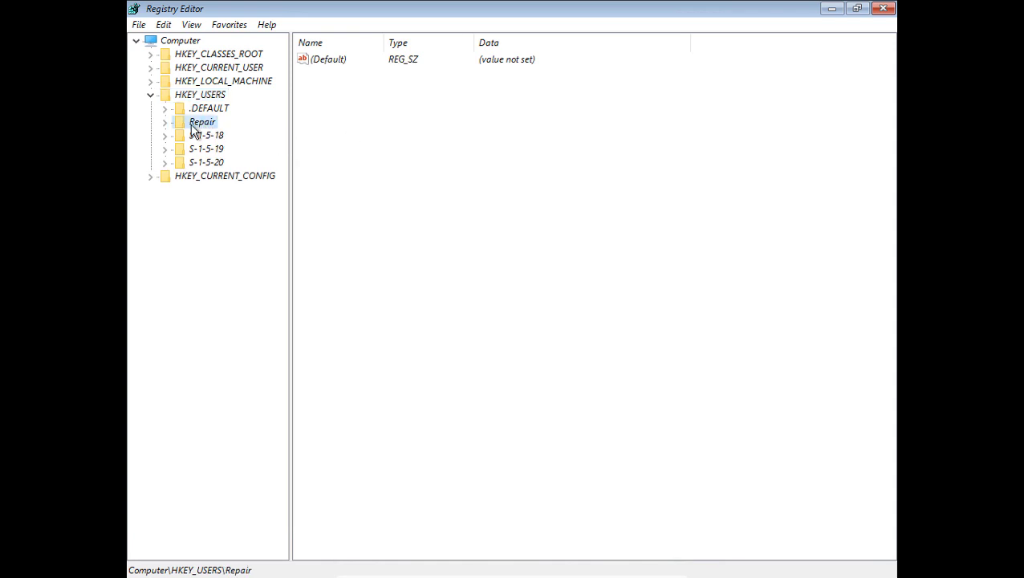
click(164, 122)
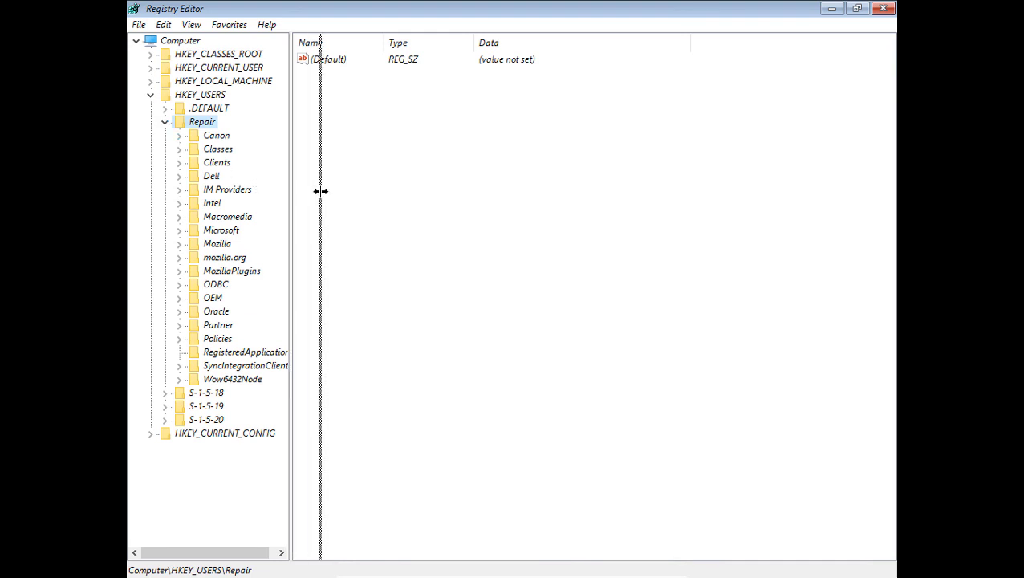
drag(320, 191, 356, 207)
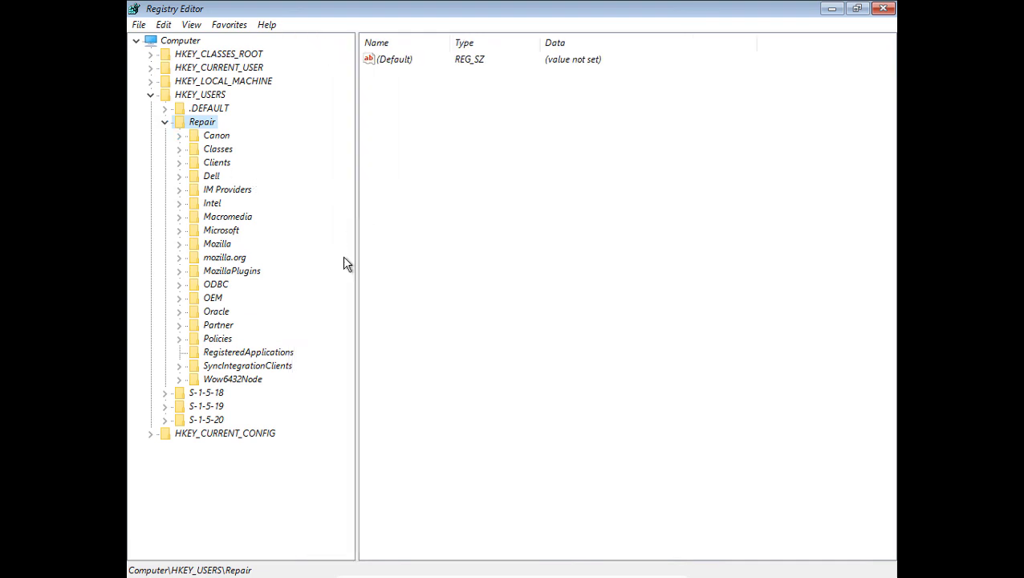
double_click(211, 231)
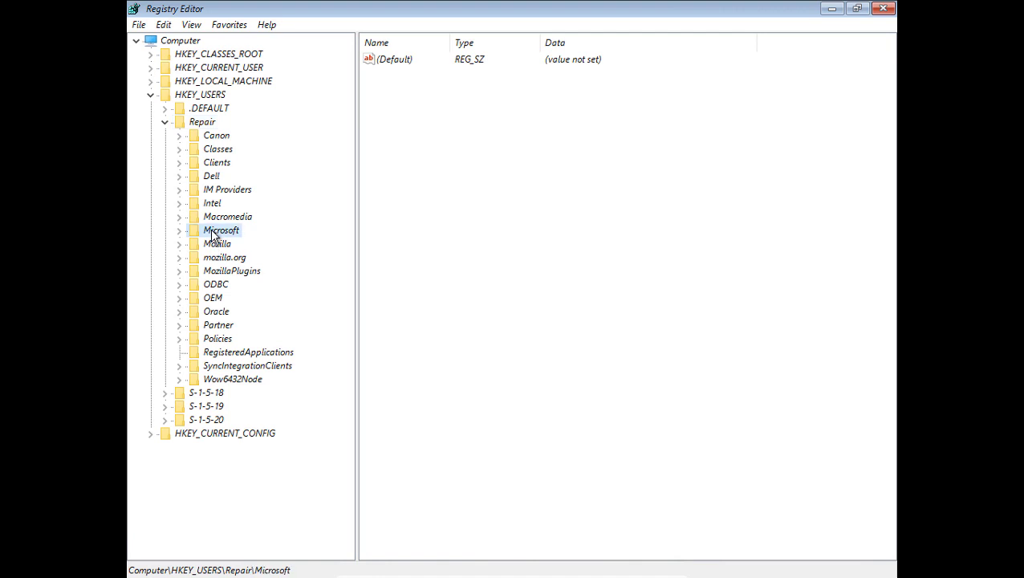
scroll(212, 234, down, 11)
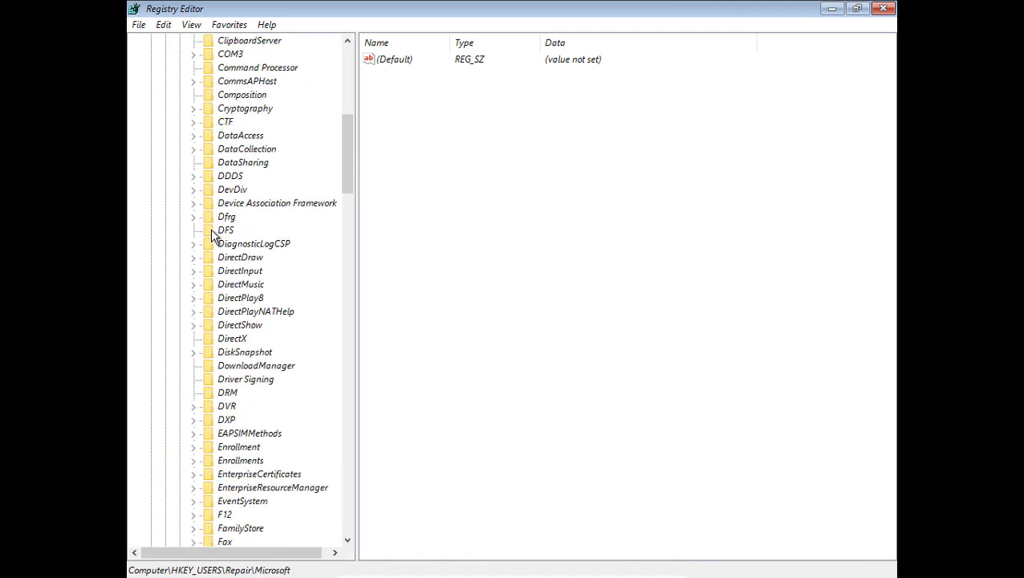
click(228, 247)
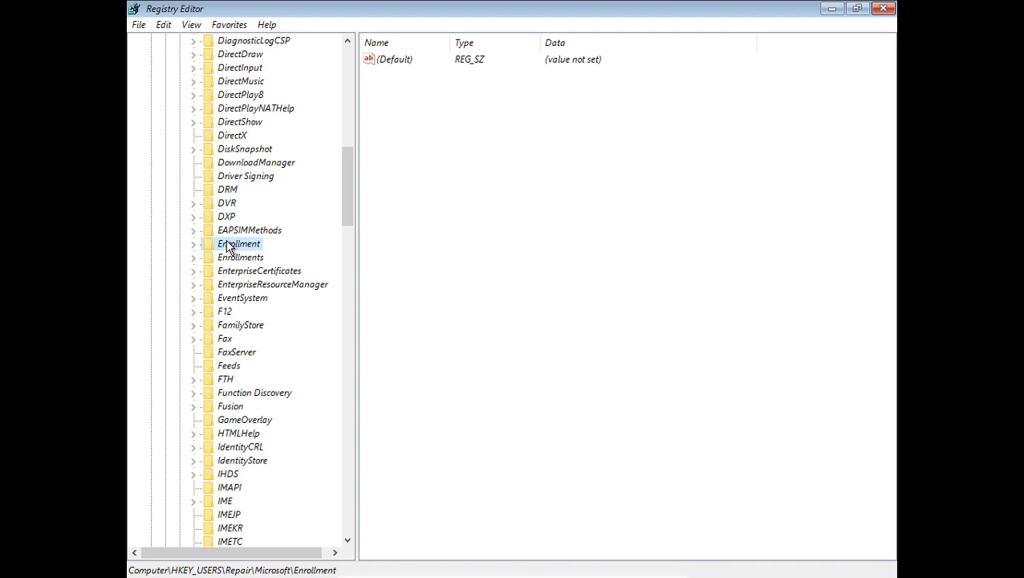
key(w)
scroll(227, 249, down, 11)
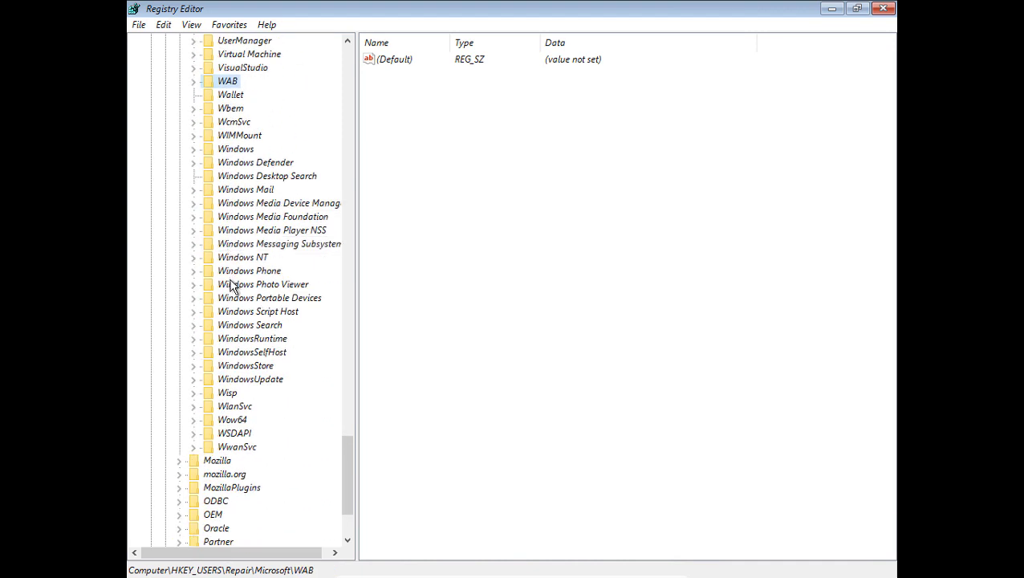
double_click(239, 258)
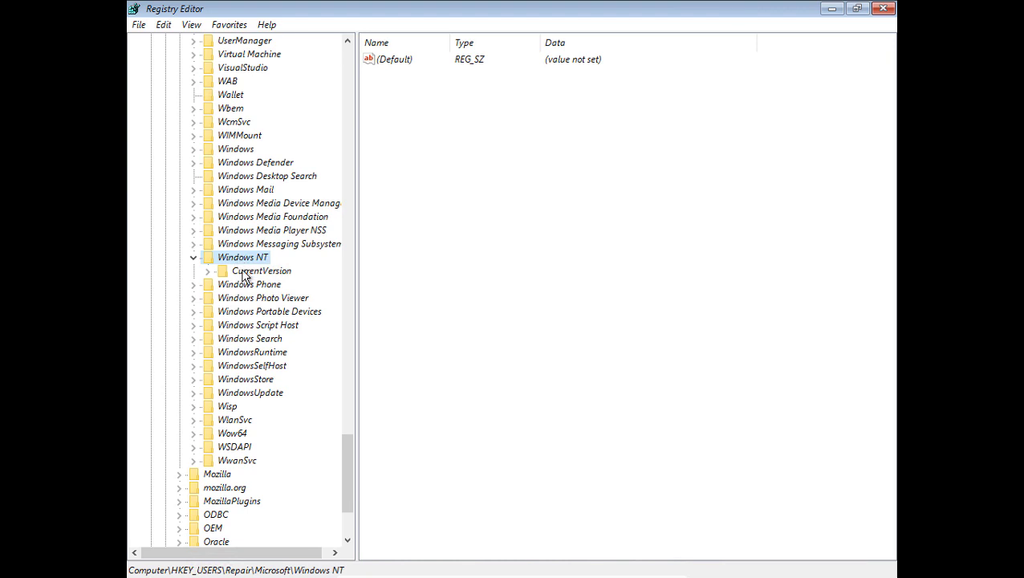
Step: Expand CurrentVersion, widen the tree pane further and scroll down to its Winlogon subkey
click(253, 273)
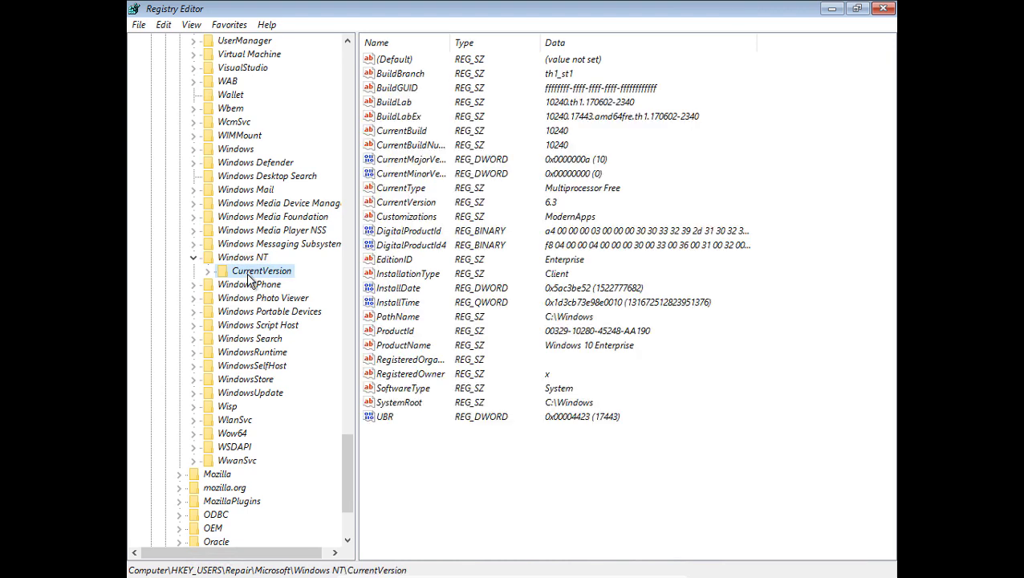
double_click(248, 273)
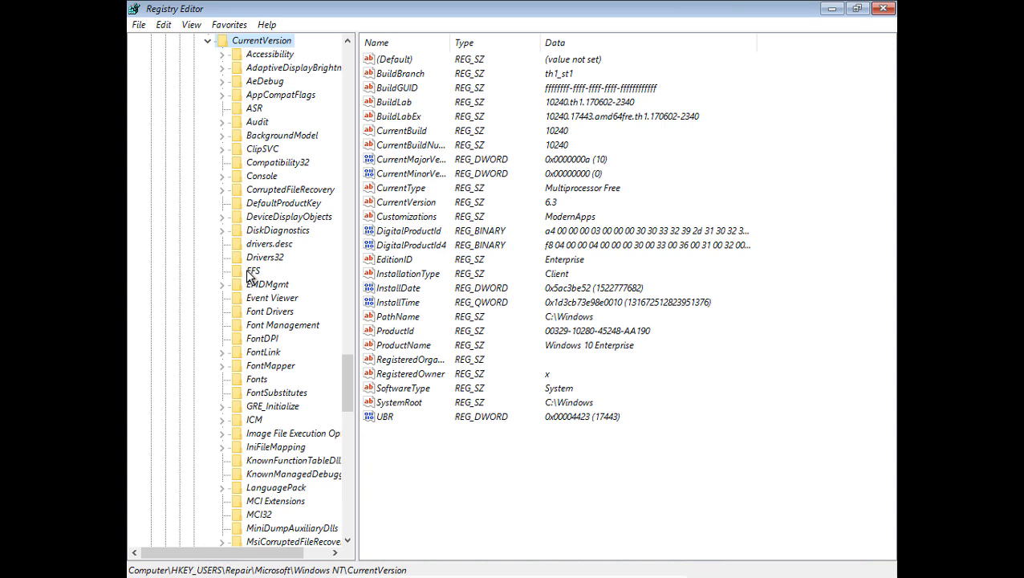
scroll(248, 274, down, 3)
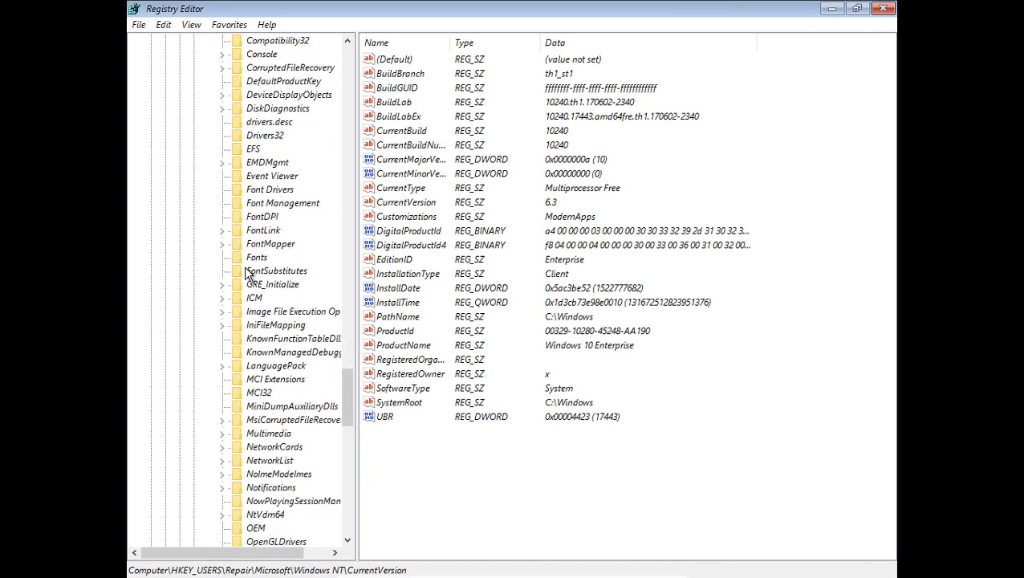
drag(356, 297, 390, 295)
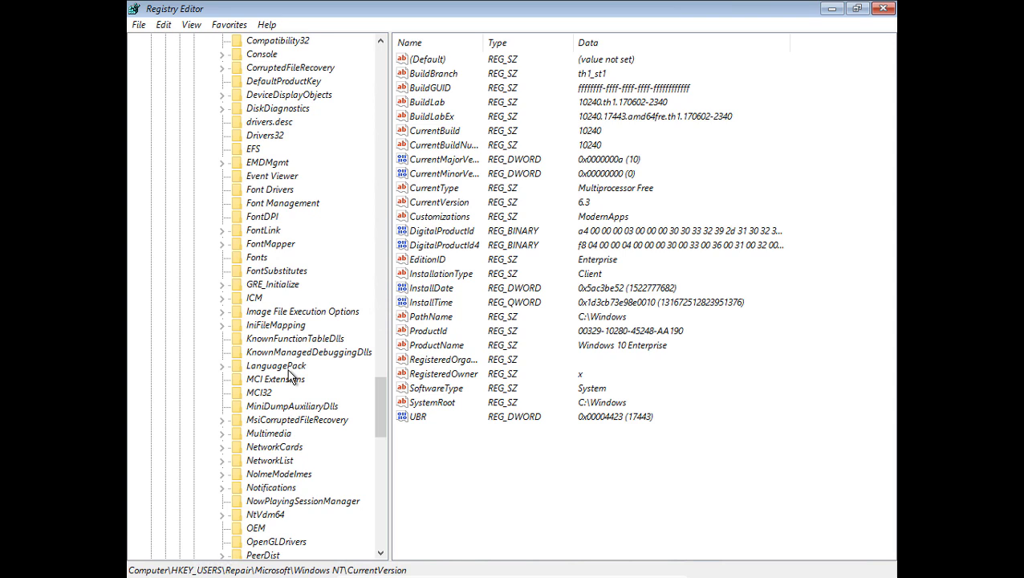
scroll(291, 377, down, 2)
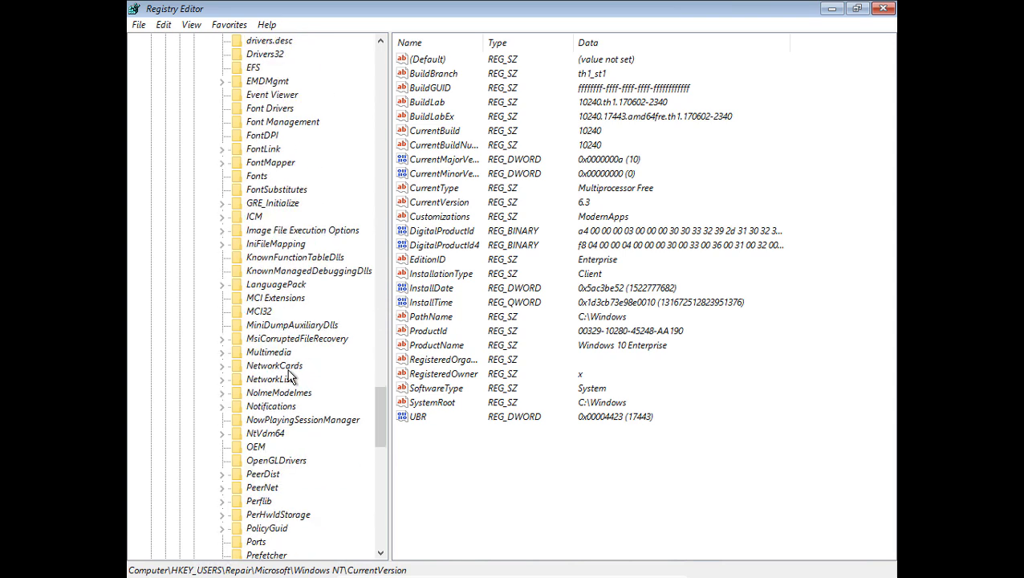
scroll(291, 377, down, 15)
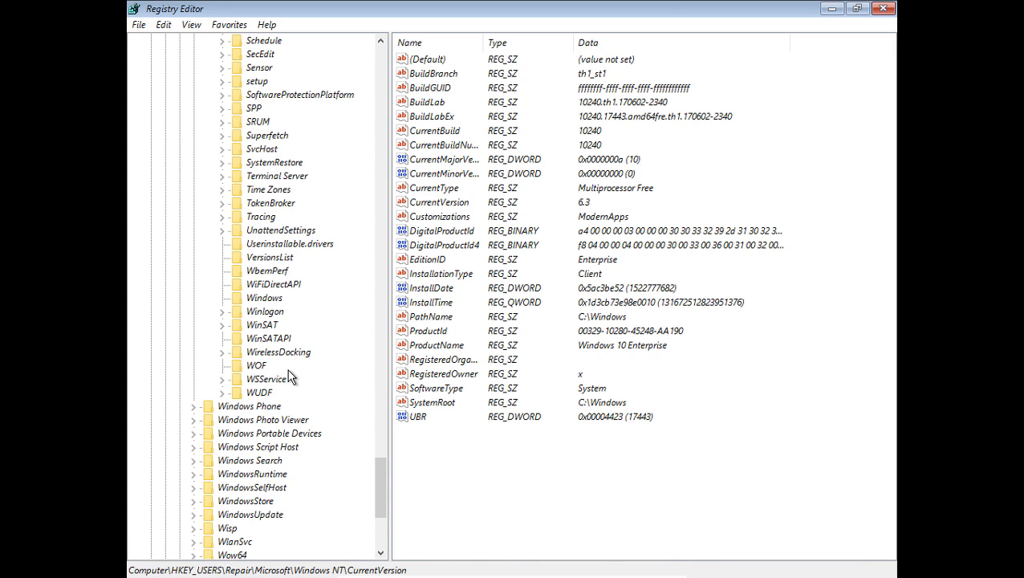
Step: Open Winlogon's Userinit value (C:\Windows\system32\userinit.exe,) for editing and move the Edit String dialog aside
click(266, 316)
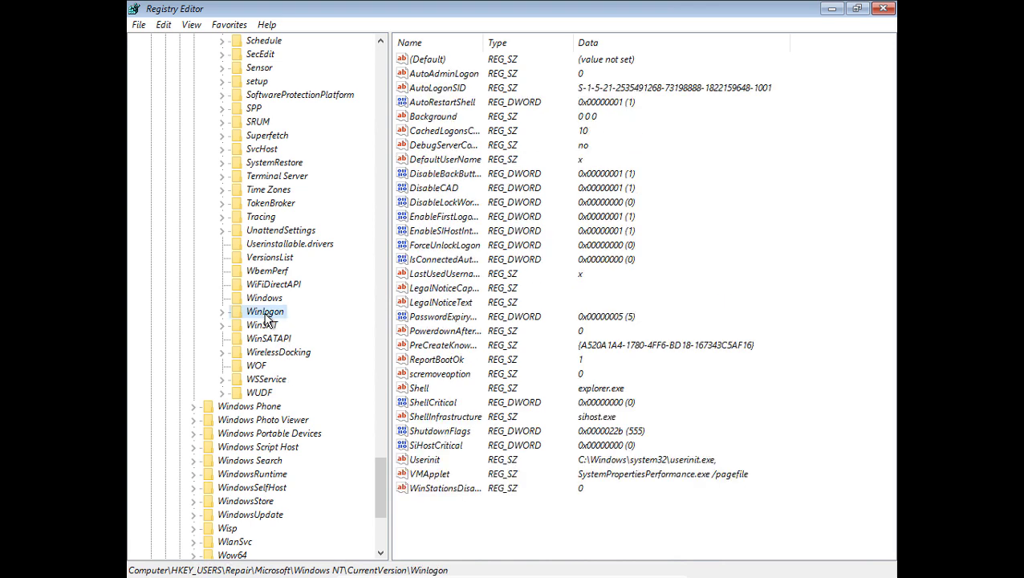
double_click(429, 464)
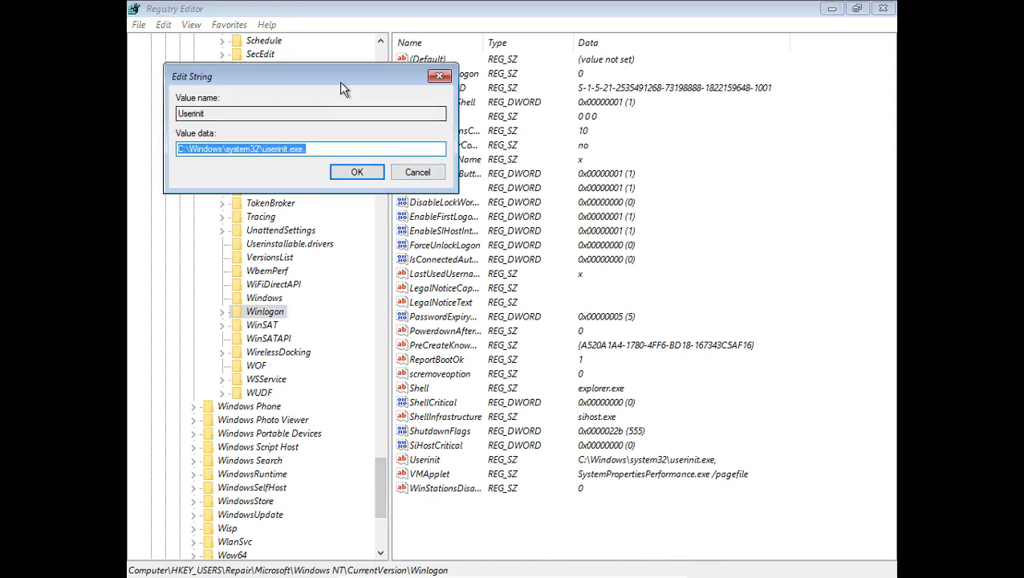
drag(337, 74, 499, 110)
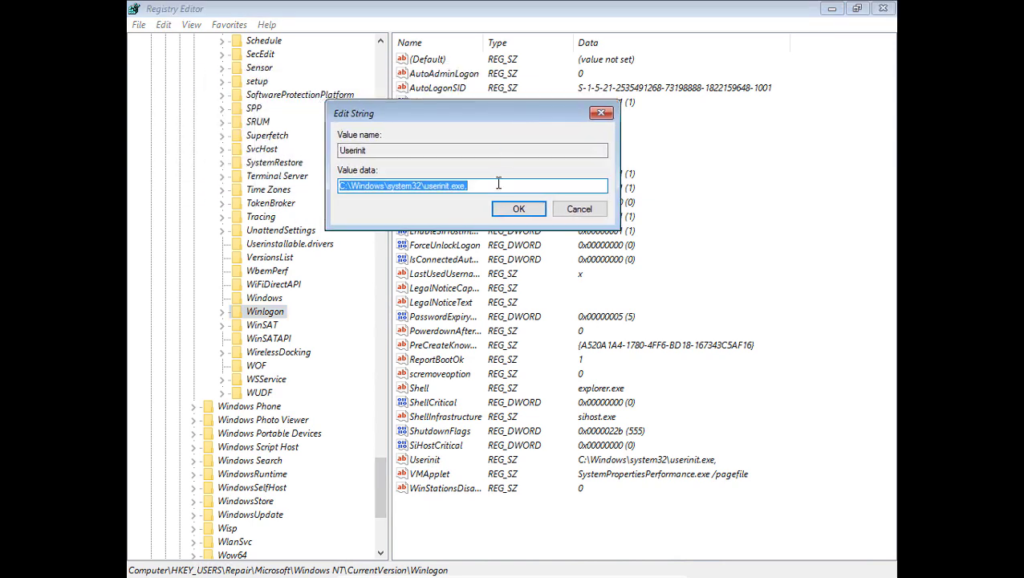
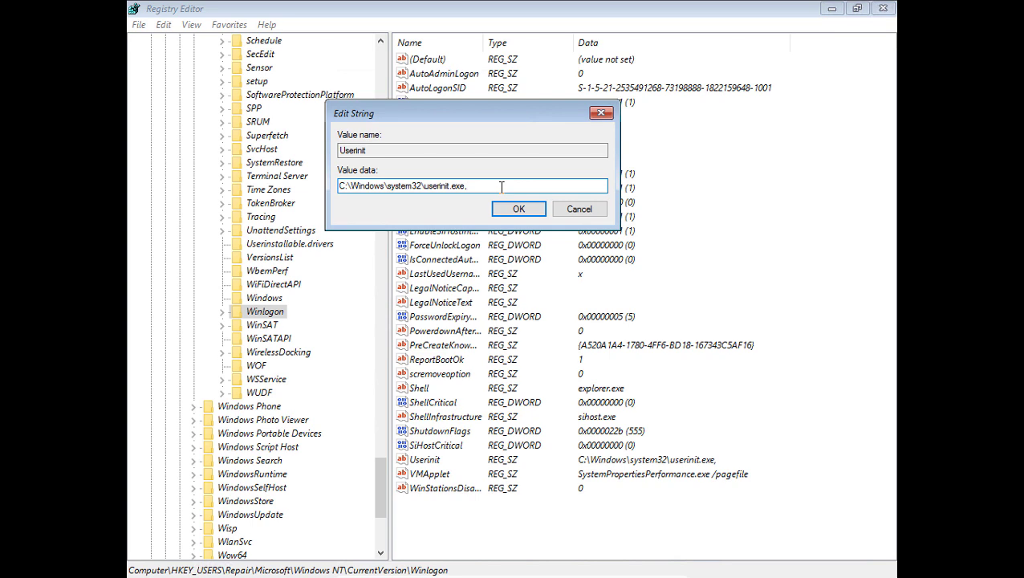
Step: Confirm Userinit data C:\Windows\system32\userinit.exe and scroll the key tree back to the top
click(508, 212)
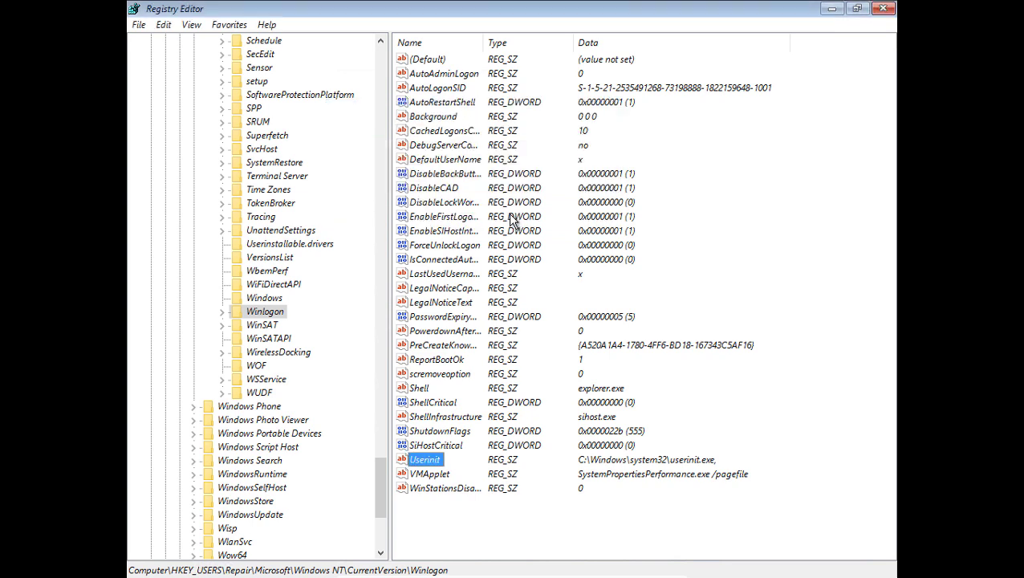
scroll(383, 54, up, 15)
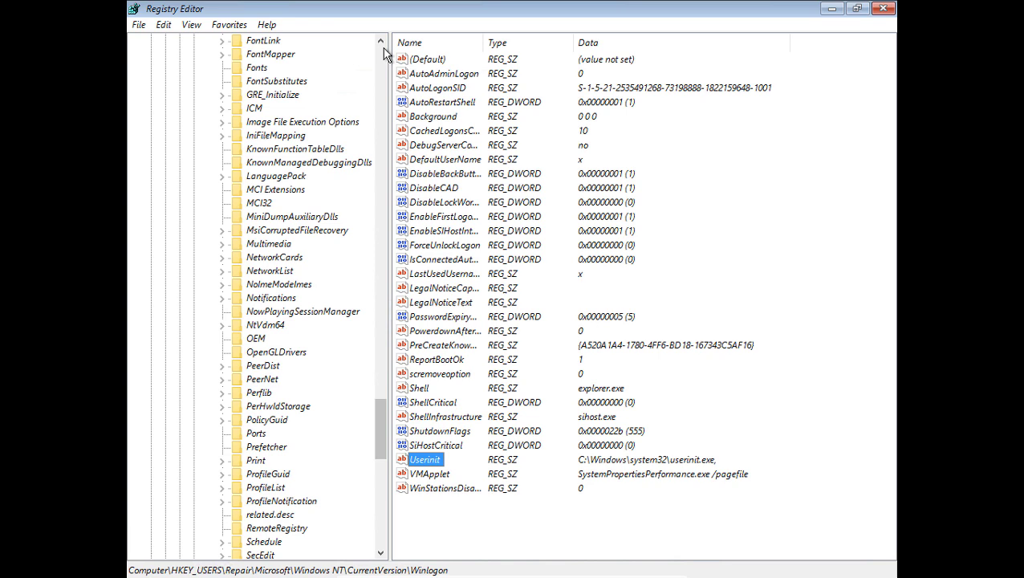
scroll(383, 55, up, 10)
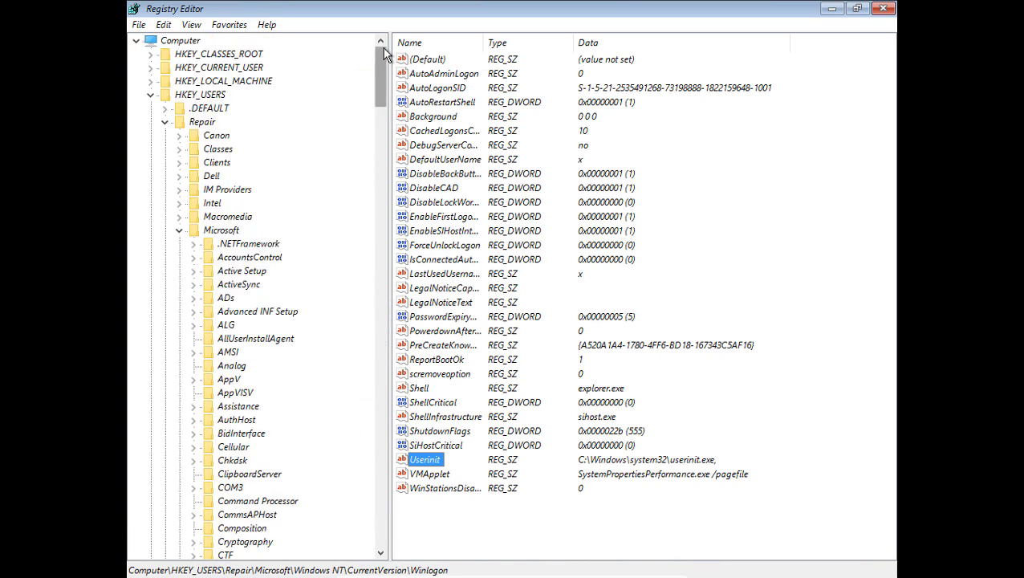
Step: Unload the Repair hive from HKEY_USERS, confirming removal of its subkeys
click(164, 122)
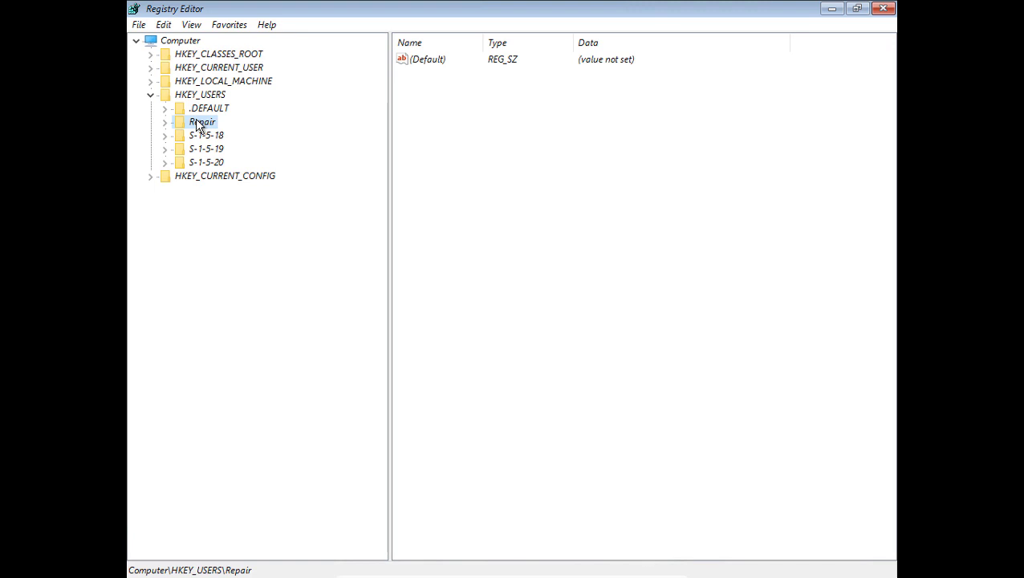
click(138, 25)
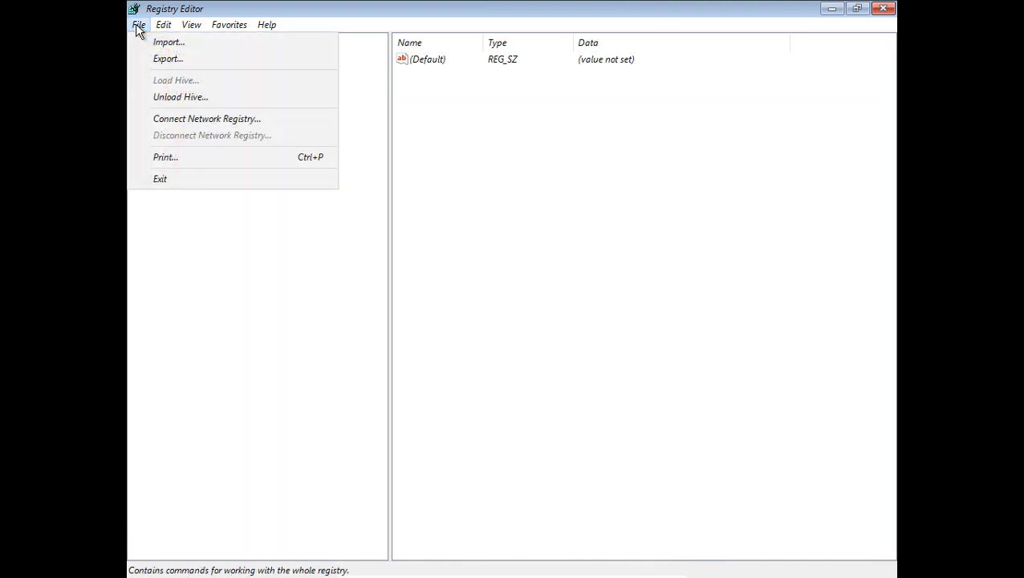
click(204, 101)
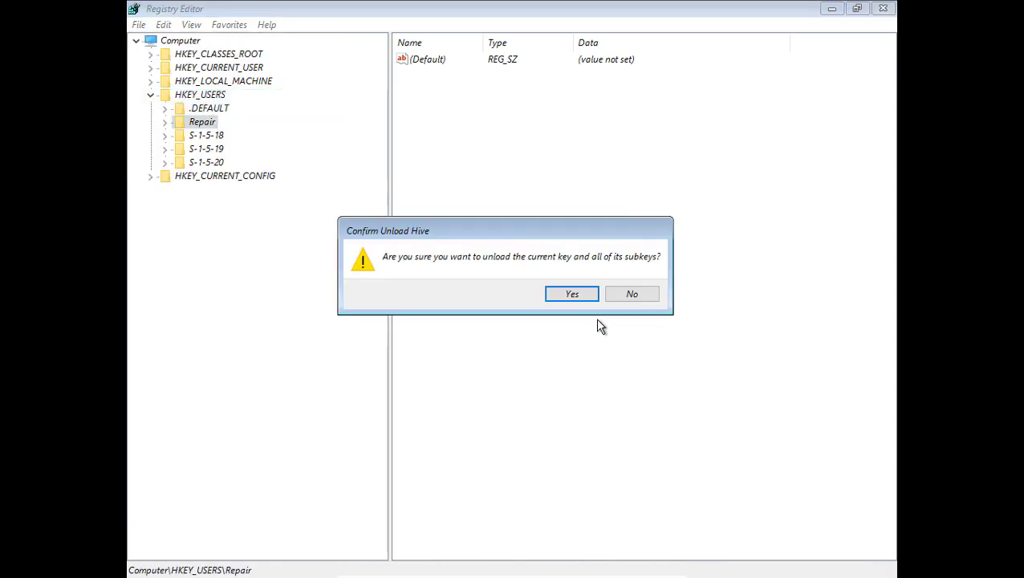
click(590, 301)
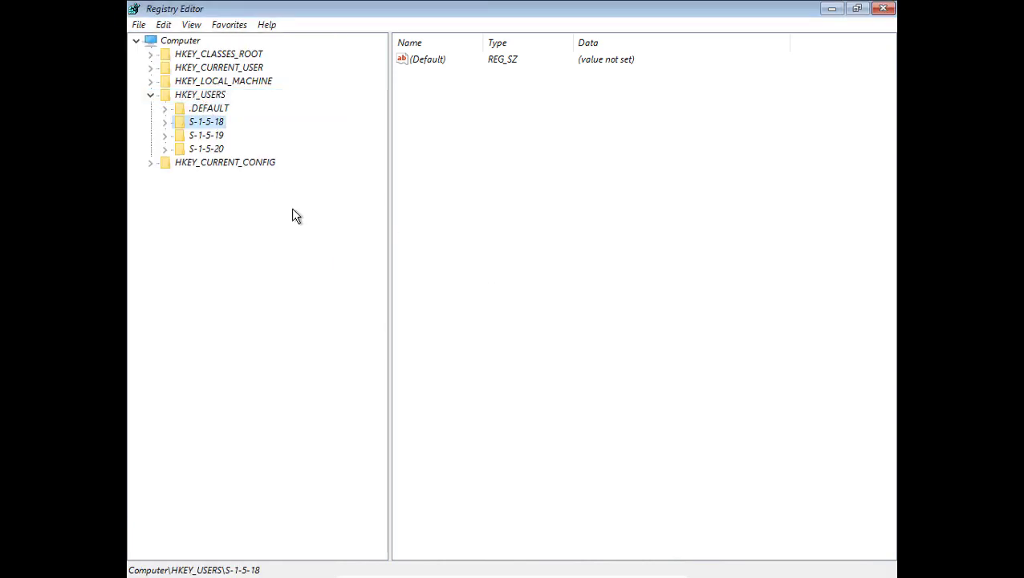
Step: Check that only the original keys remain under HKEY_USERS
click(218, 150)
click(210, 136)
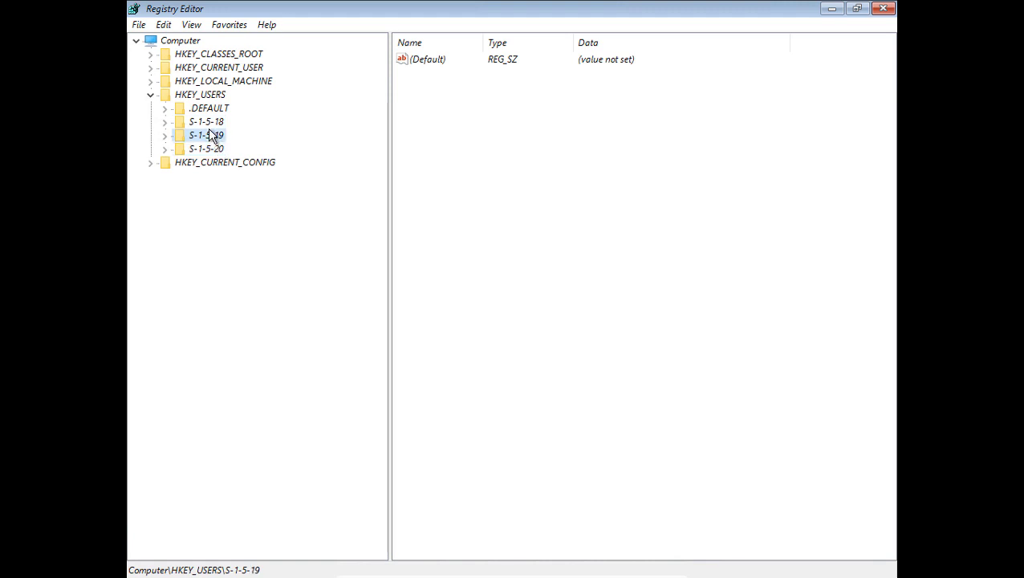
click(209, 126)
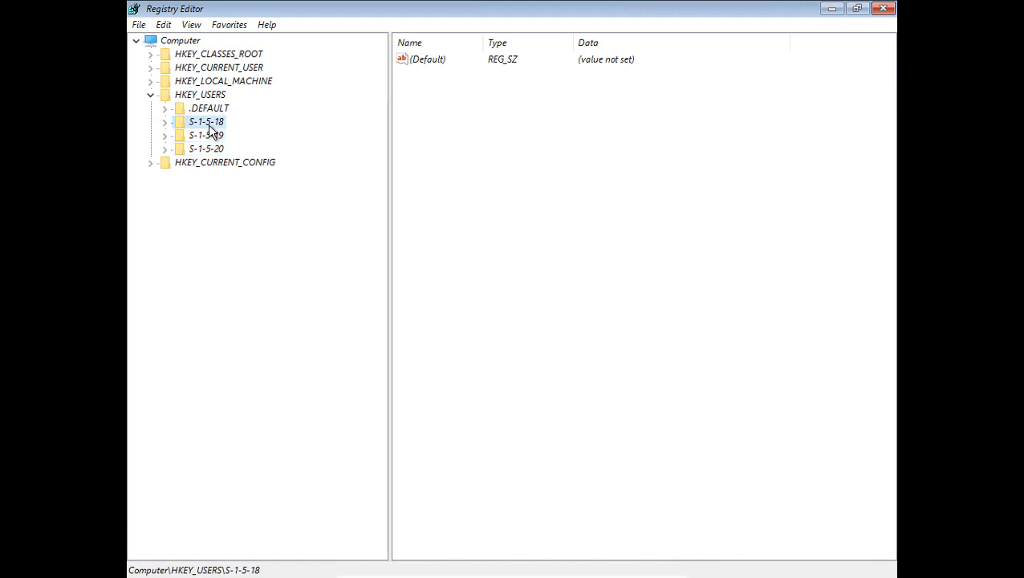
click(135, 27)
Step: Exit Registry Editor, then close the recovery command prompt with the exit command
click(198, 180)
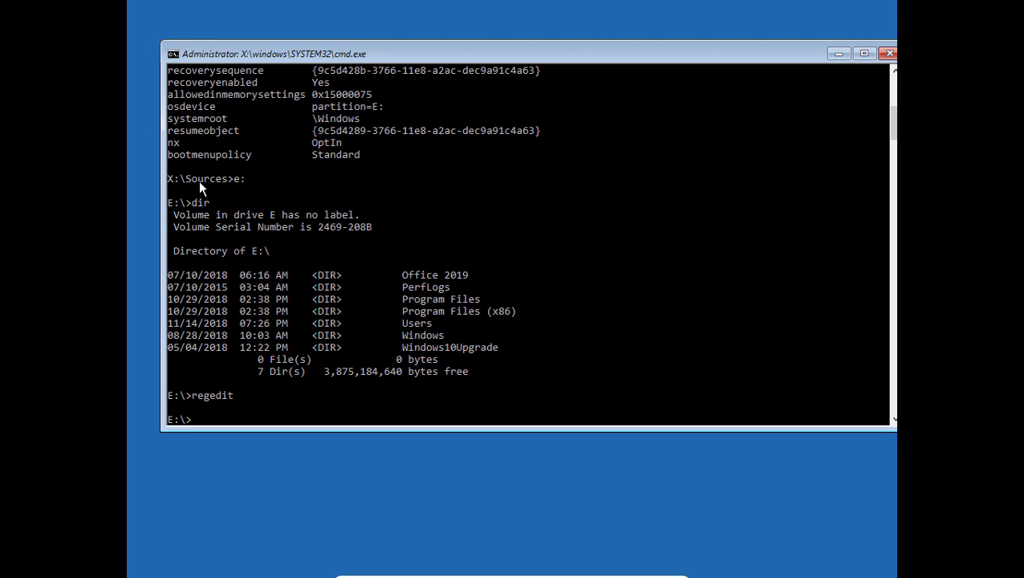
click(342, 261)
text(exit)
key(Return)
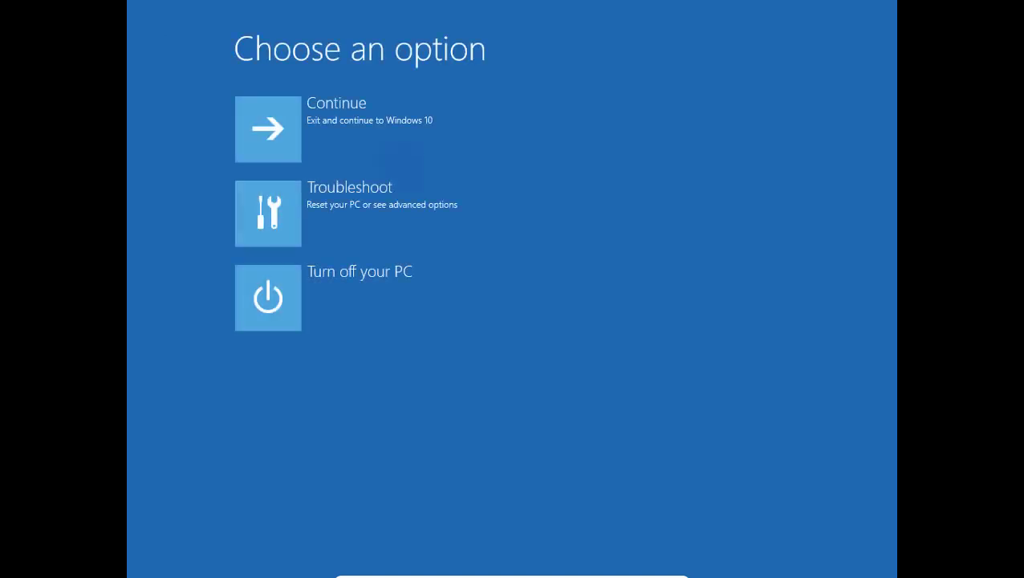
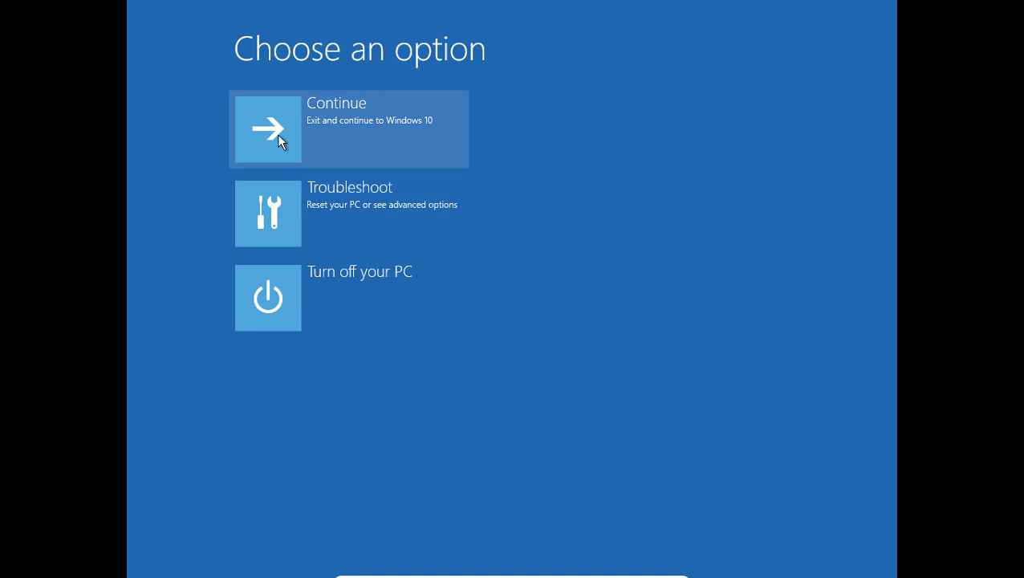
Step: Choose Continue on the recovery 'Choose an option' screen to restart into Windows 10
click(279, 136)
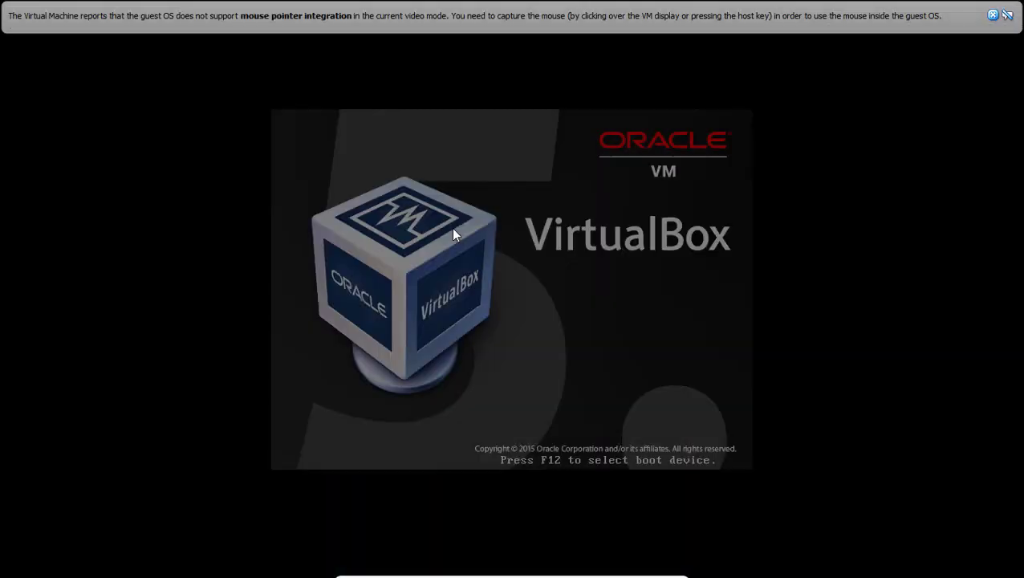